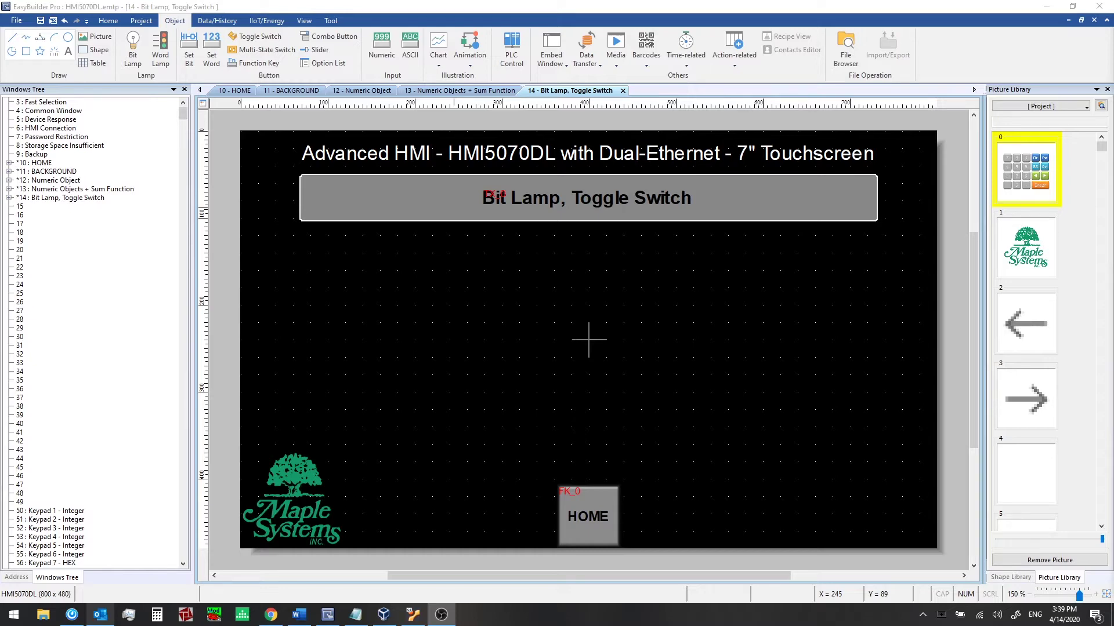
# Step: Create a new Bit tag myBool_1 at Local HMI LB-0 in the Address Tag Library, then close it
pyautogui.click(139, 21)
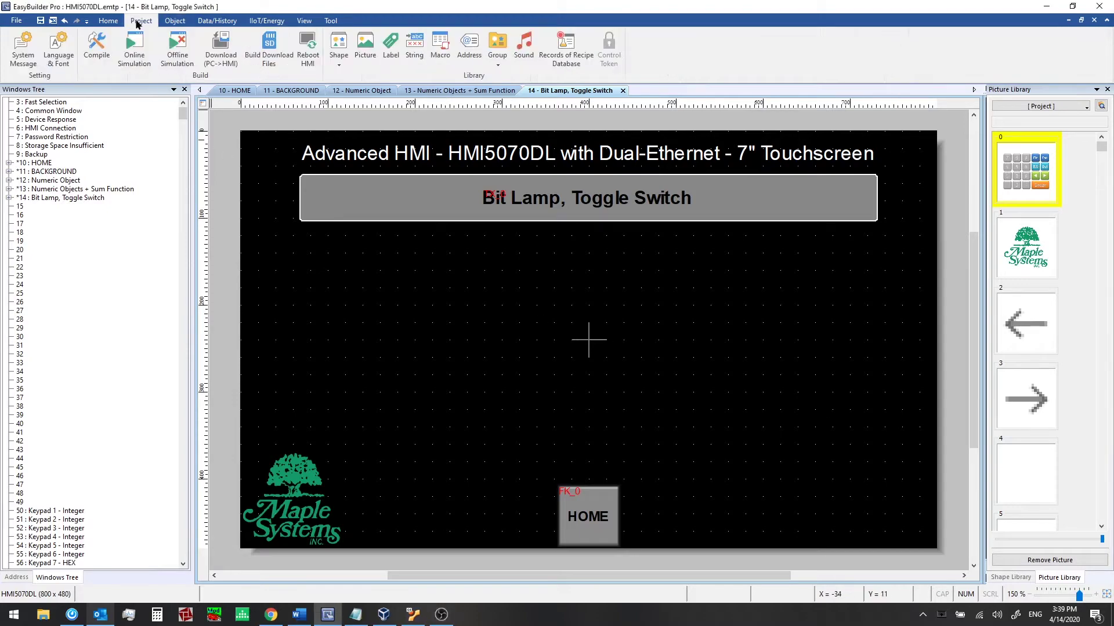
pyautogui.click(470, 46)
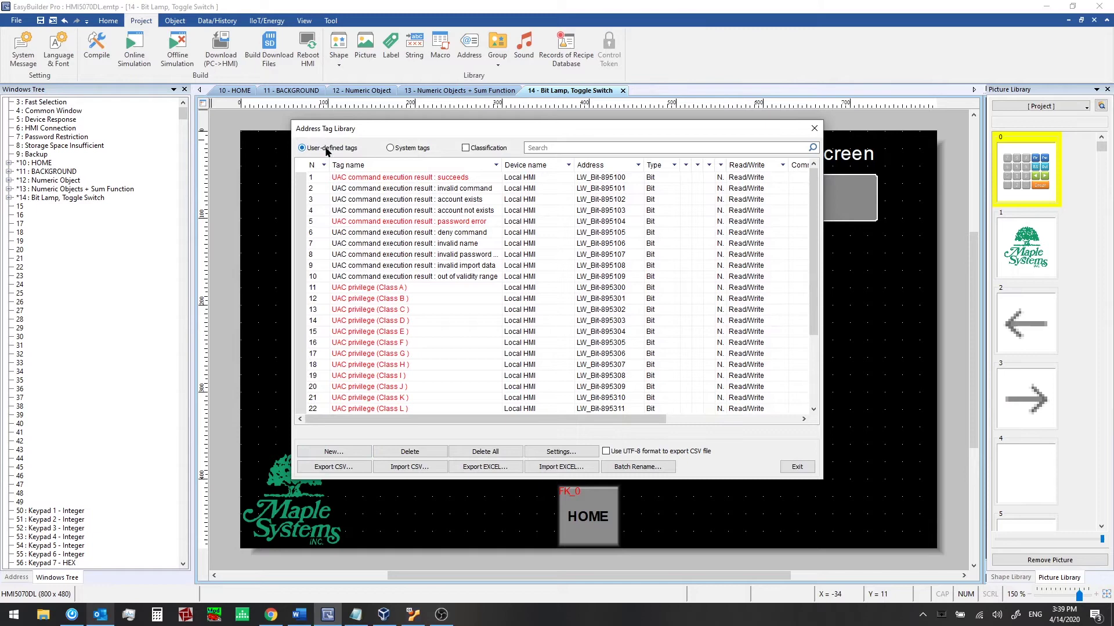
pyautogui.click(345, 452)
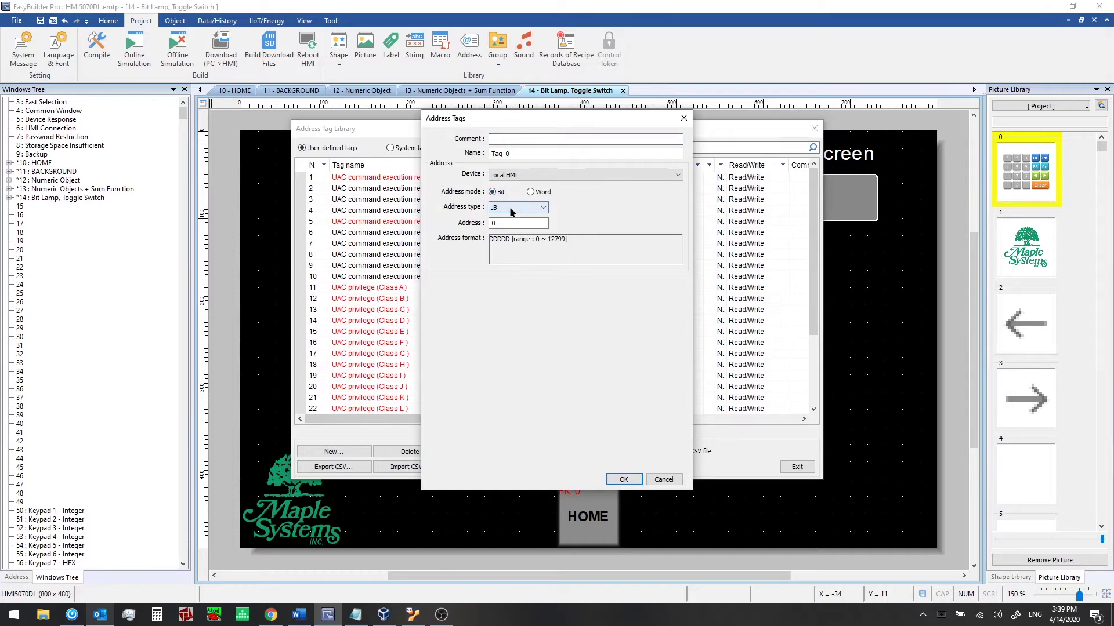
pyautogui.doubleClick(506, 154)
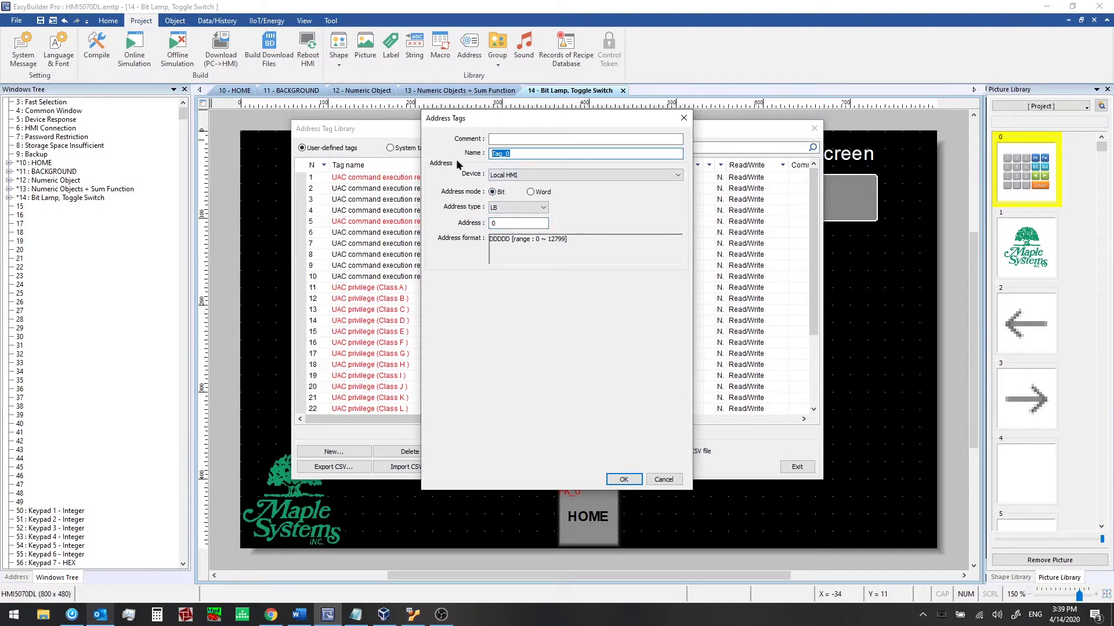
pyautogui.write('myBool_1')
pyautogui.click(624, 479)
pyautogui.click(796, 468)
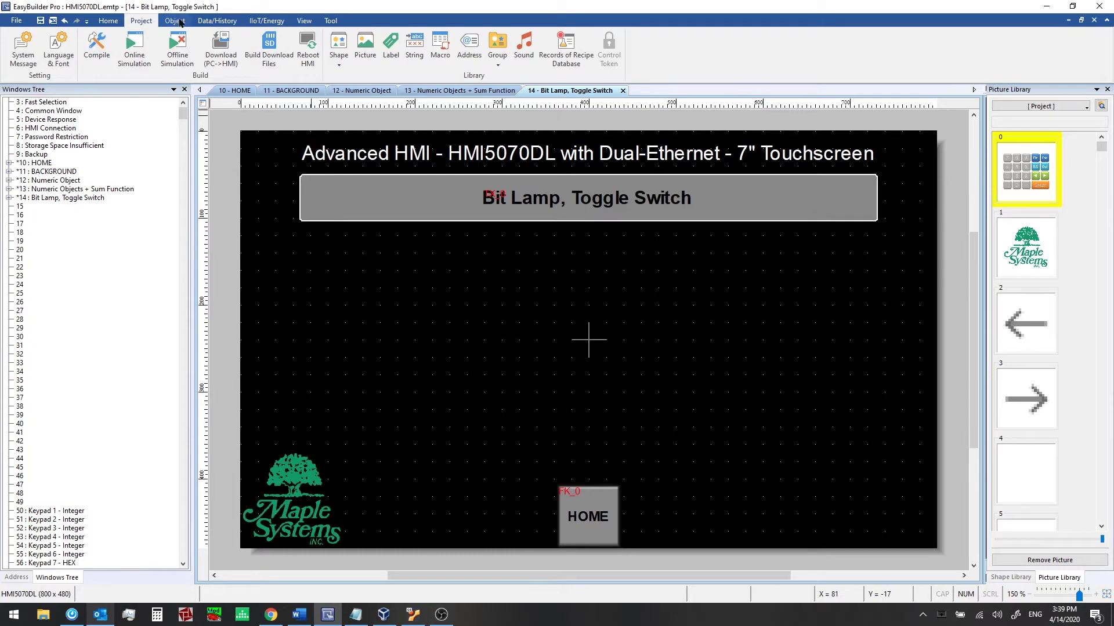
# Step: Create a new Bit Lamp whose read address is the user-defined tag myBool_1 (LB-0)
pyautogui.click(176, 21)
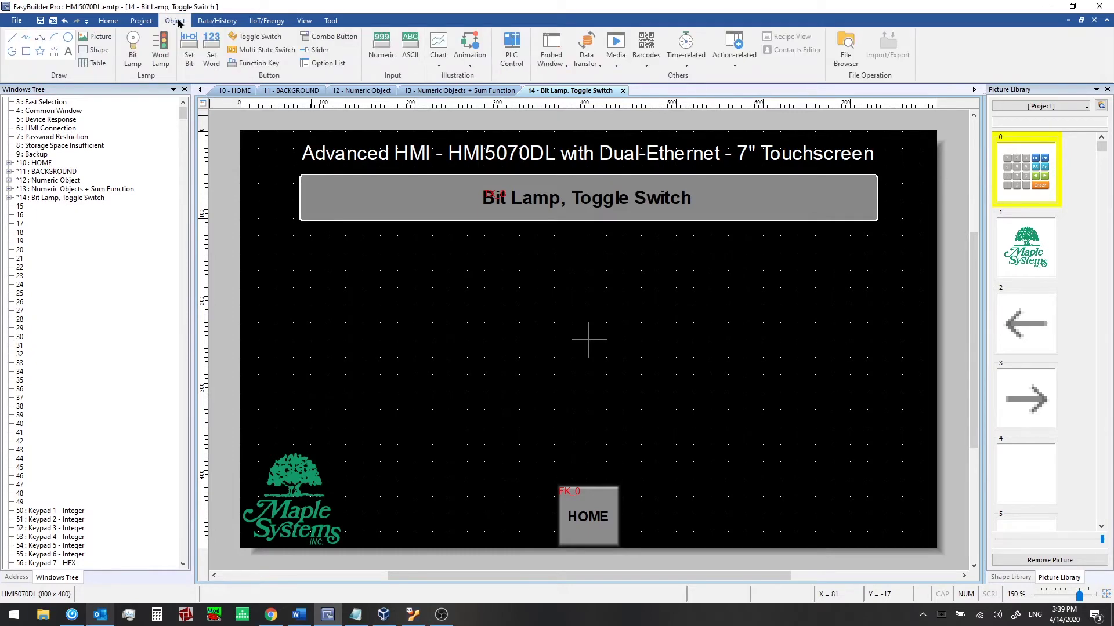
pyautogui.click(133, 51)
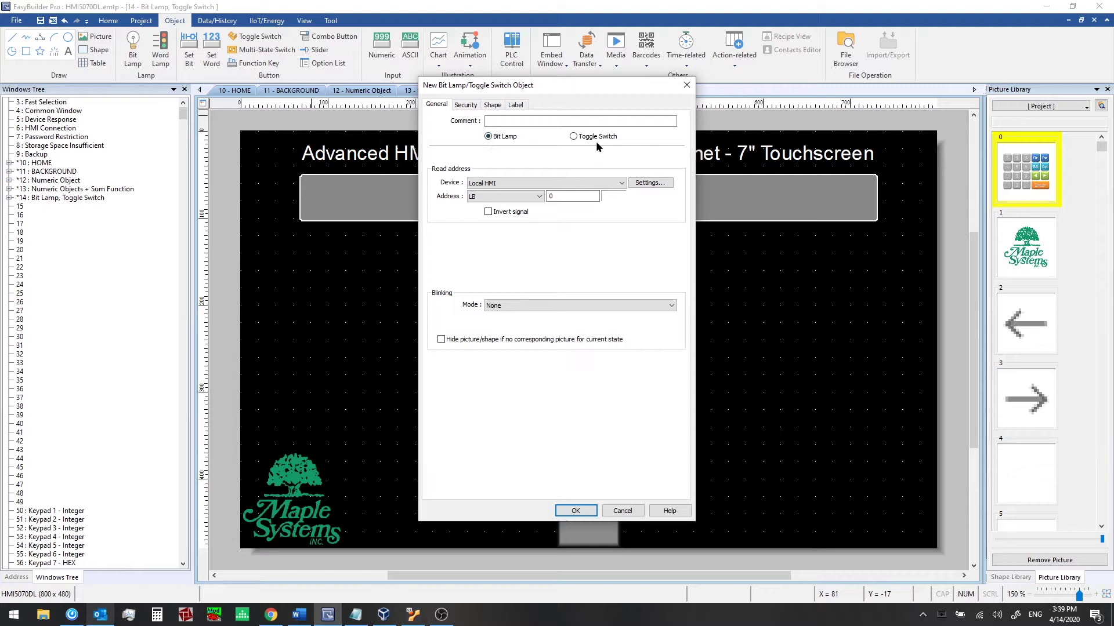
pyautogui.click(649, 183)
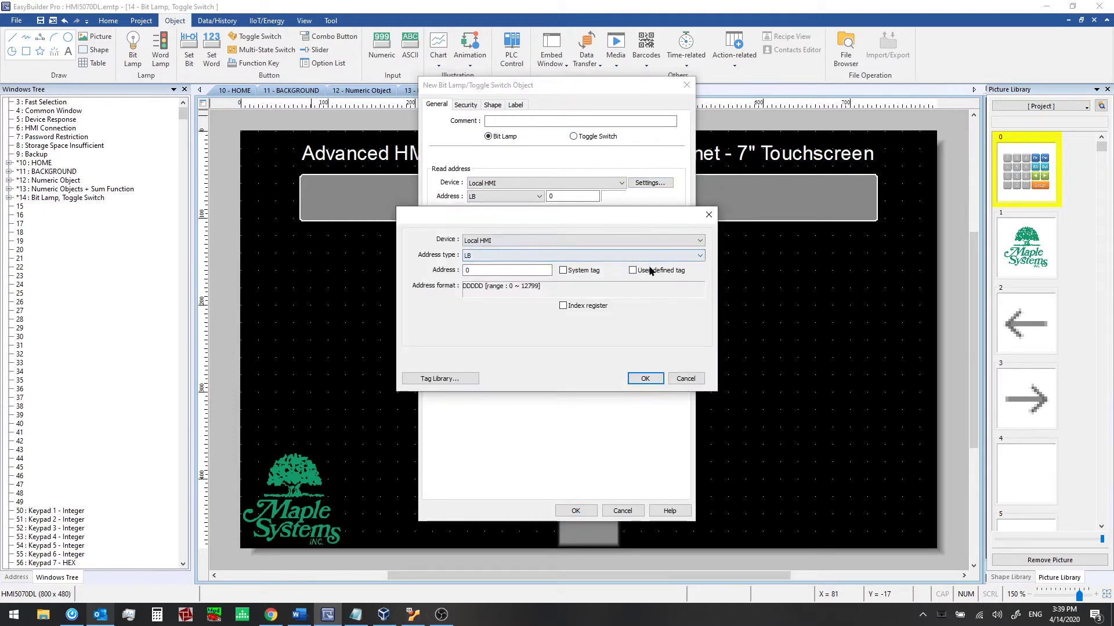
pyautogui.click(649, 270)
pyautogui.click(646, 254)
pyautogui.scroll(-5, 559, 364)
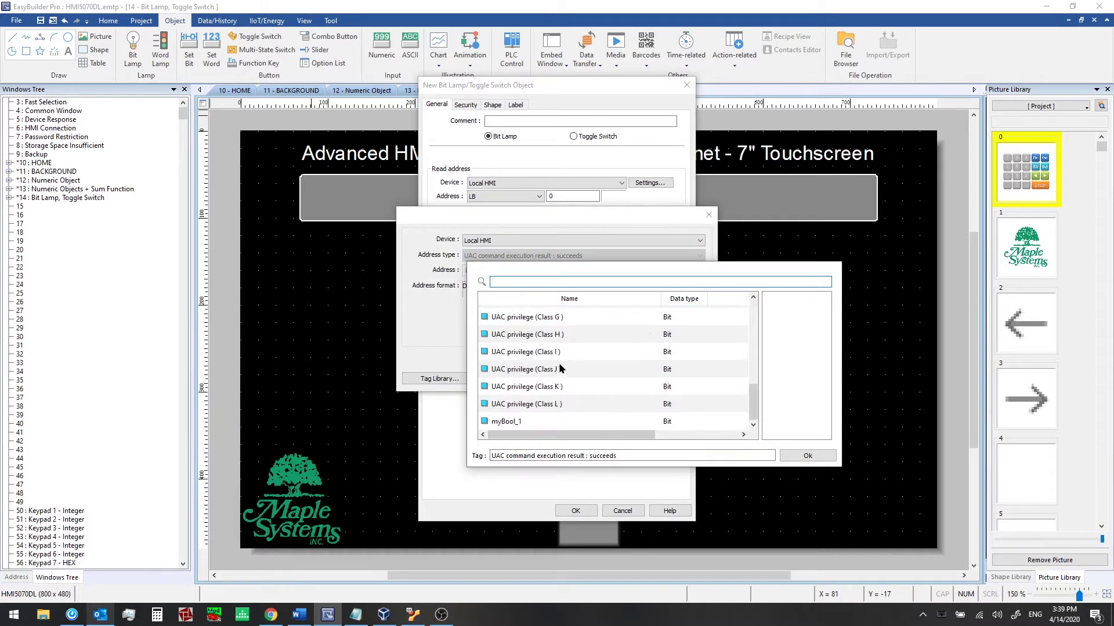
pyautogui.doubleClick(524, 419)
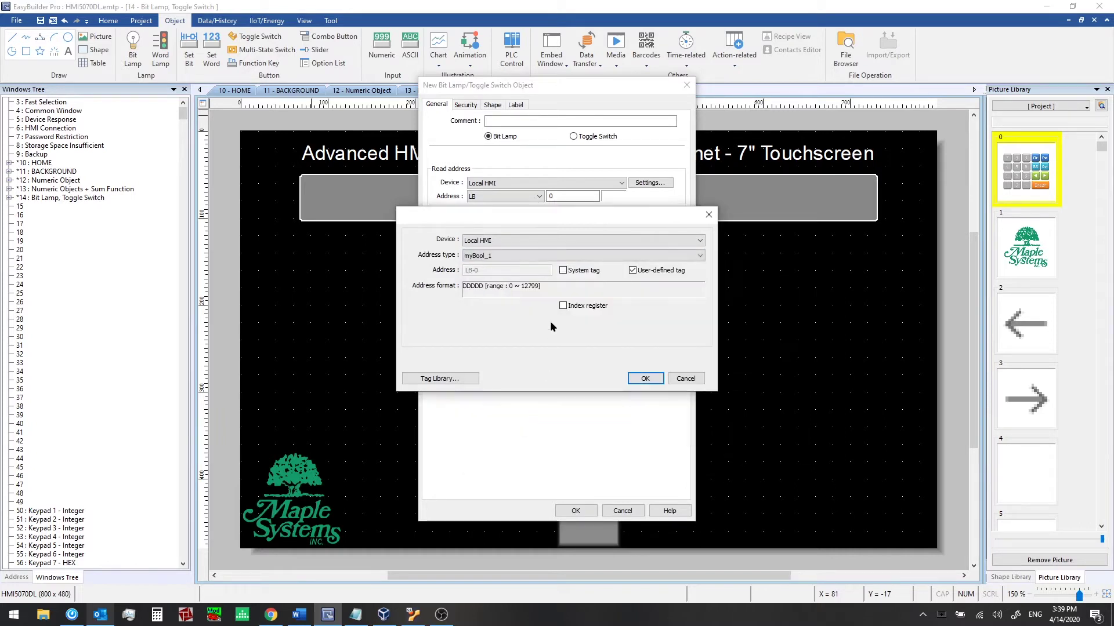
pyautogui.click(646, 379)
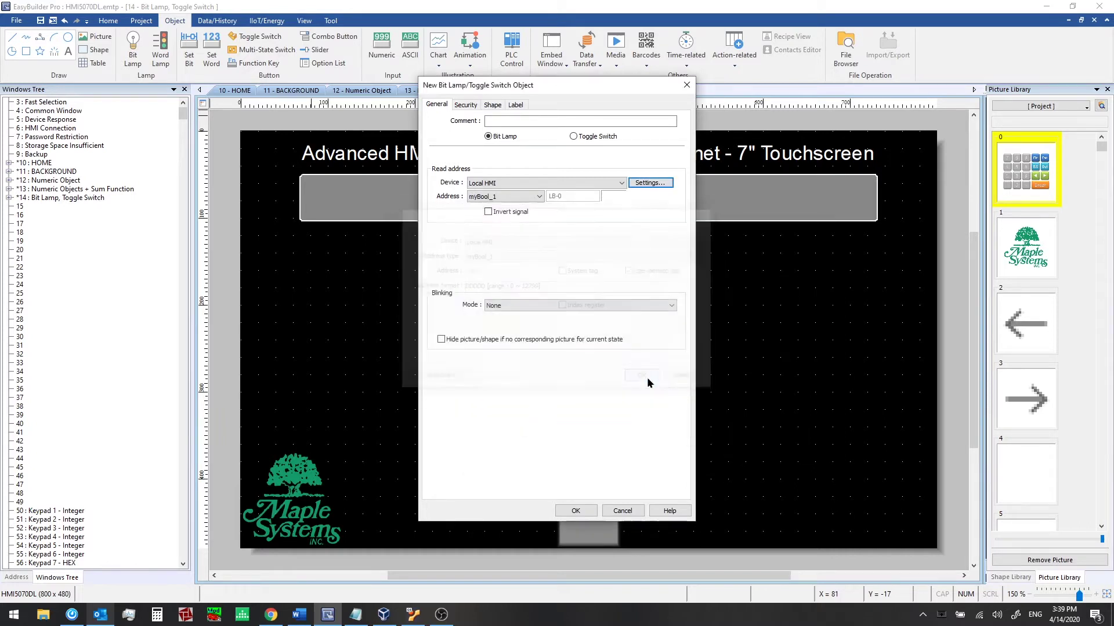
# Step: Preview the bit lamp's Shape pictures for state 0 and state 1
pyautogui.click(493, 105)
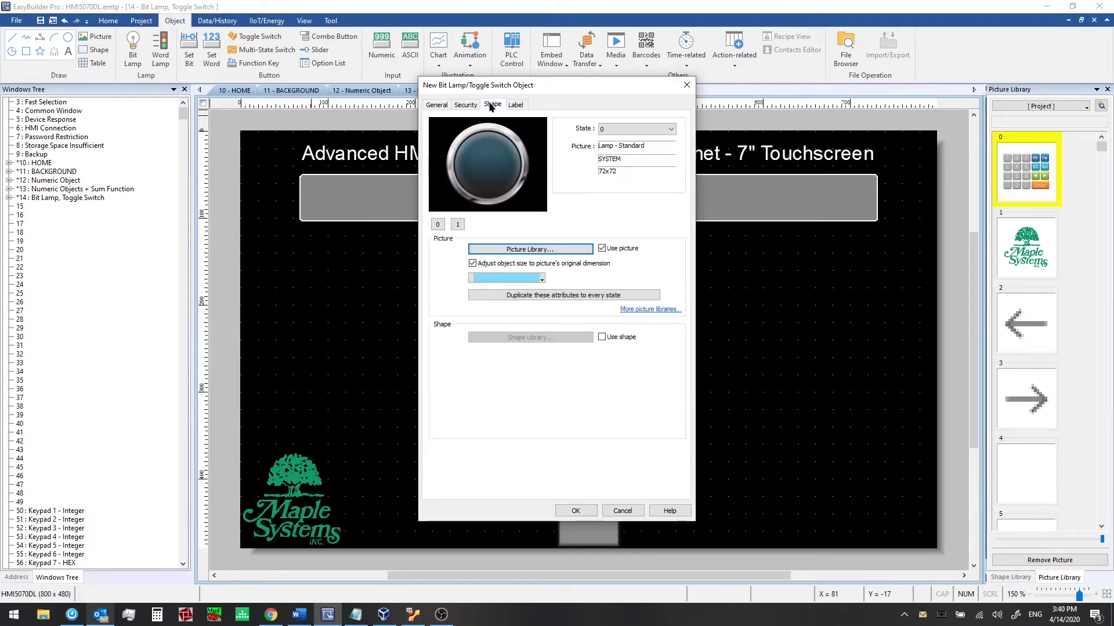
pyautogui.click(438, 224)
pyautogui.click(457, 224)
pyautogui.click(438, 225)
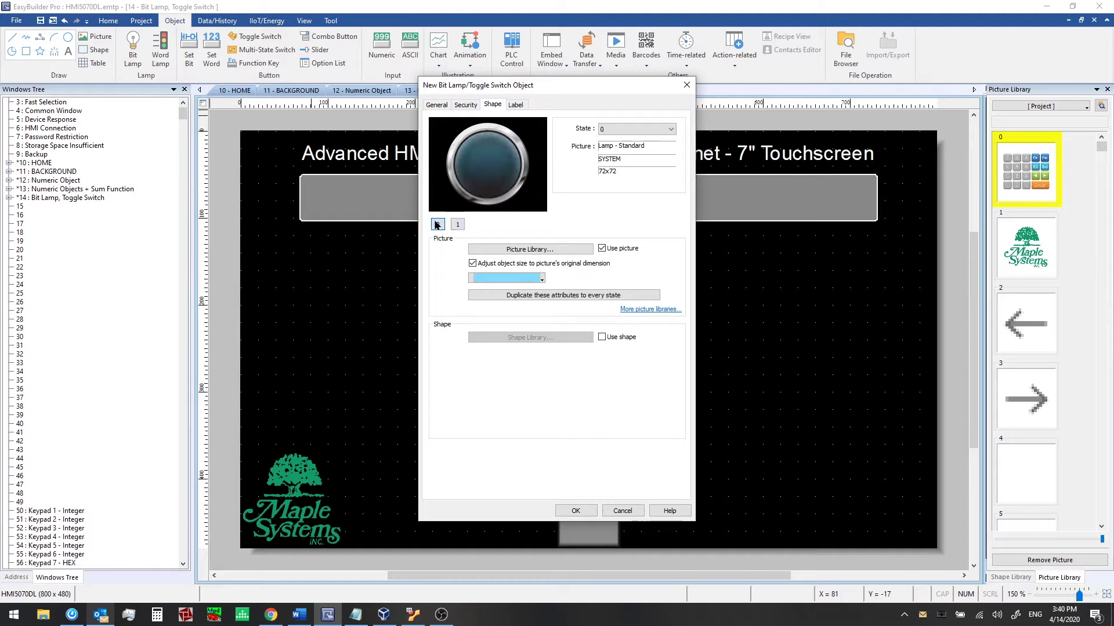
pyautogui.click(457, 225)
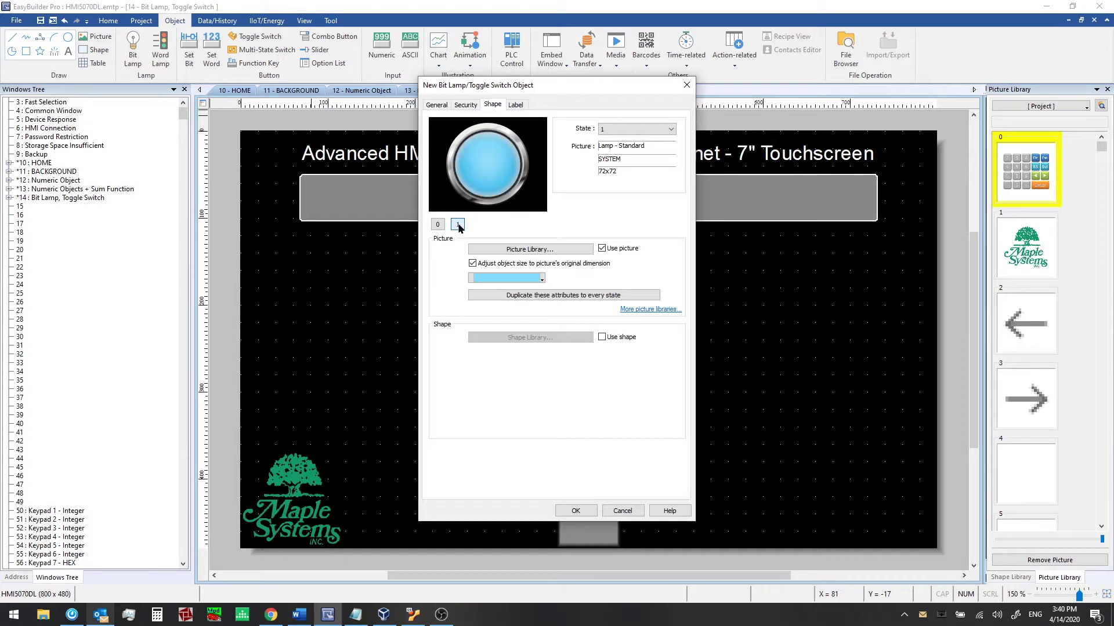
# Step: Check the state 0 label reads OFF, keeping its colour white
pyautogui.click(515, 105)
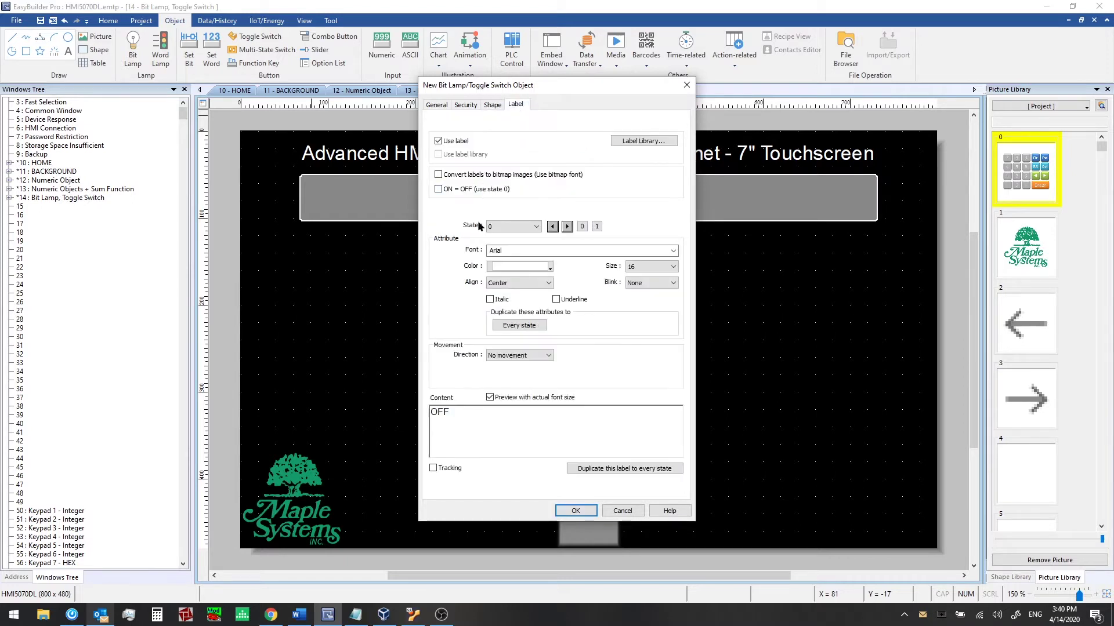
pyautogui.doubleClick(470, 408)
pyautogui.click(522, 414)
pyautogui.doubleClick(487, 413)
pyautogui.click(470, 412)
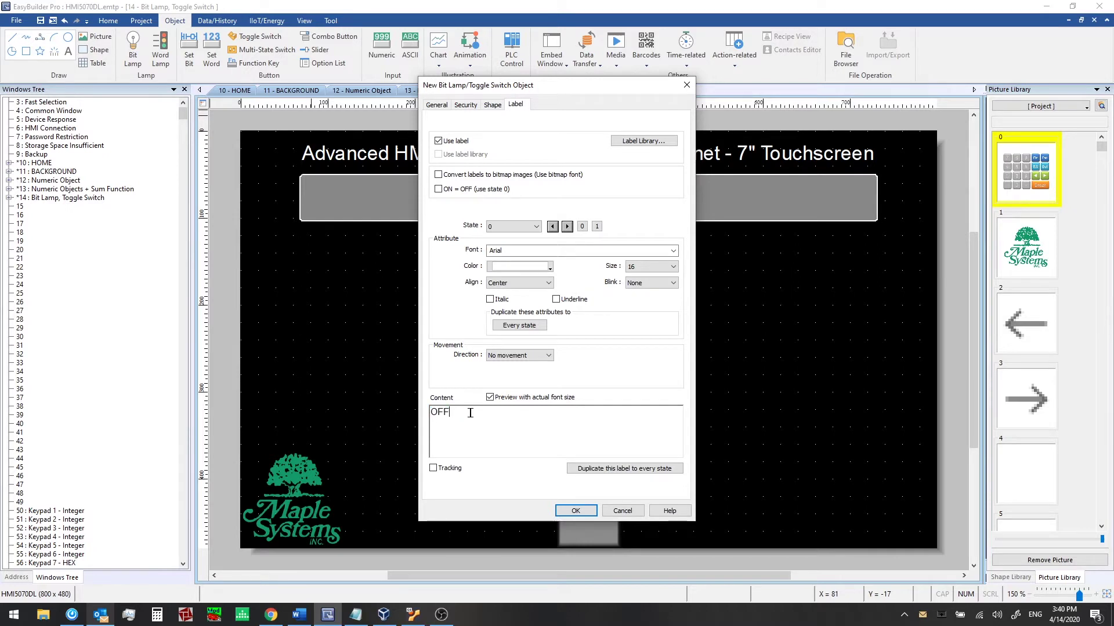
pyautogui.click(539, 268)
pyautogui.click(550, 268)
# Step: Check the state 1 label reads ON, keeping its colour black
pyautogui.click(598, 226)
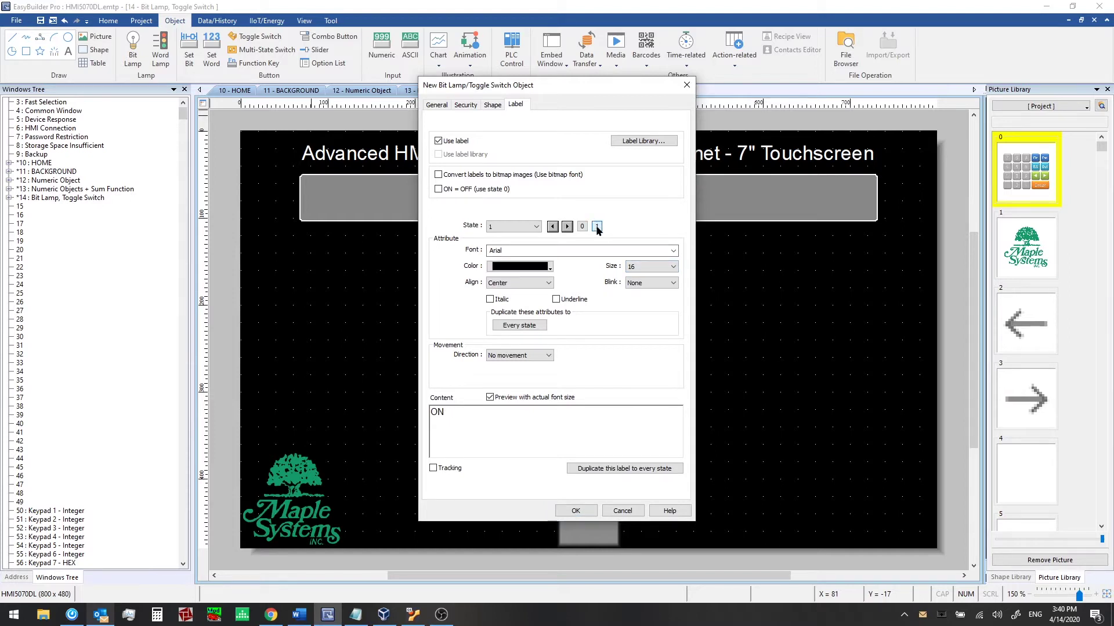
pyautogui.doubleClick(458, 413)
pyautogui.click(550, 270)
pyautogui.click(493, 275)
# Step: Accept the lamp settings and place bit lamp BL_0 right of the window centre
pyautogui.click(574, 510)
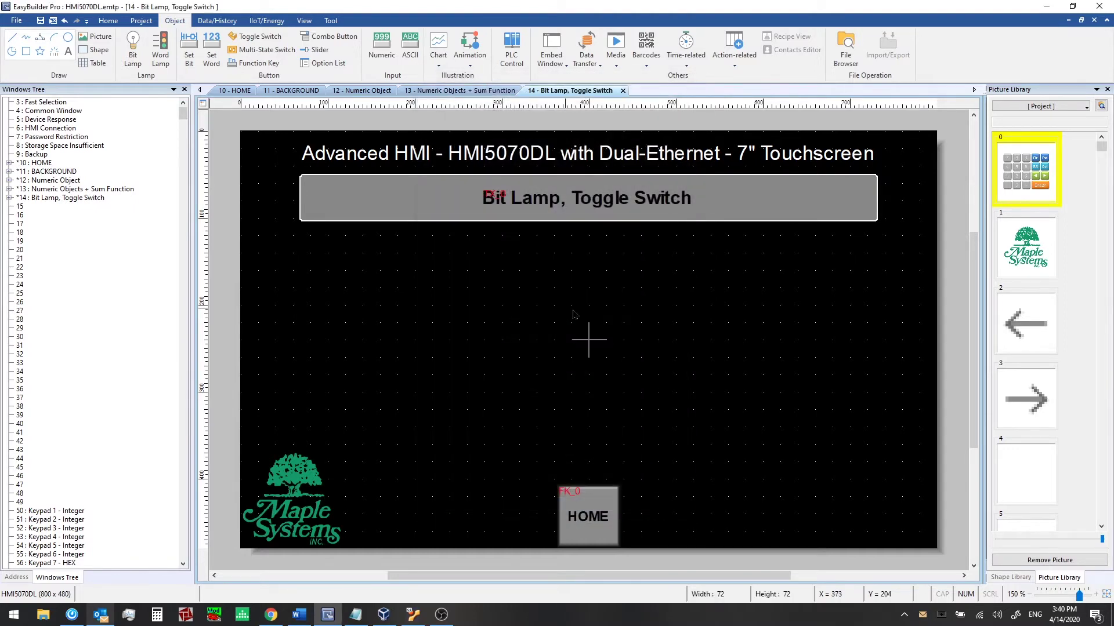
pyautogui.click(627, 312)
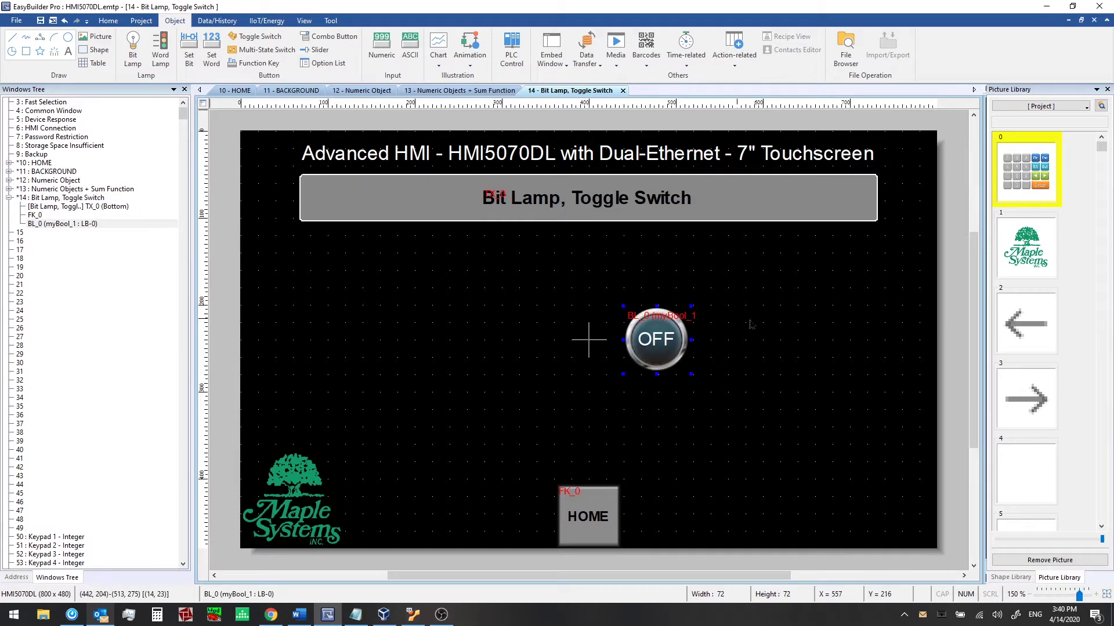
pyautogui.click(725, 324)
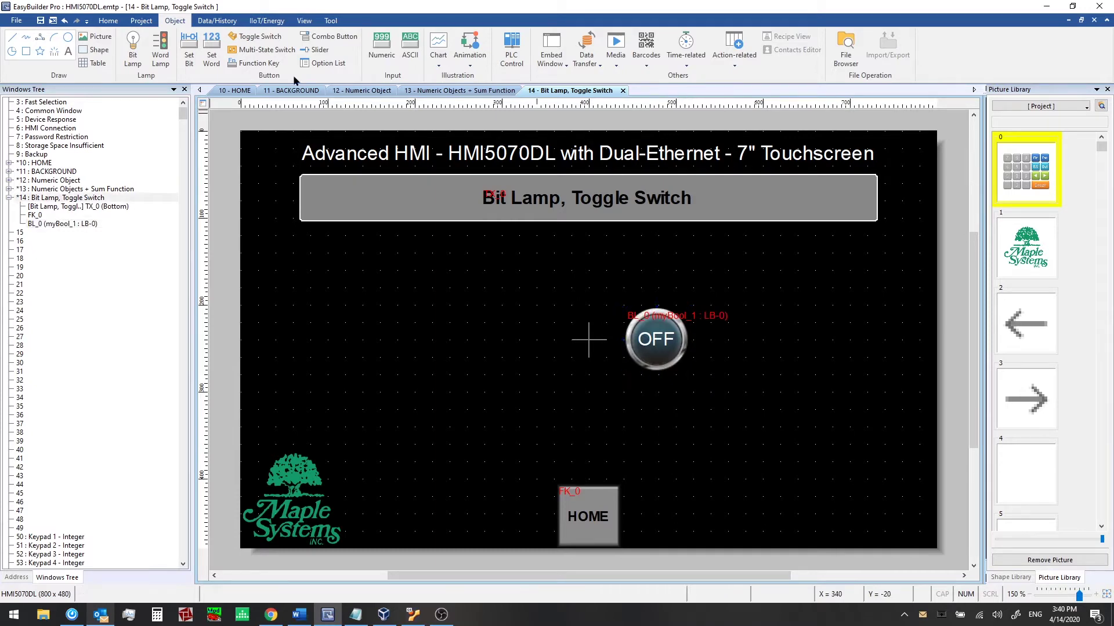
# Step: Preview the window in state 1 showing ON, then back to state 0 showing OFF
pyautogui.click(142, 21)
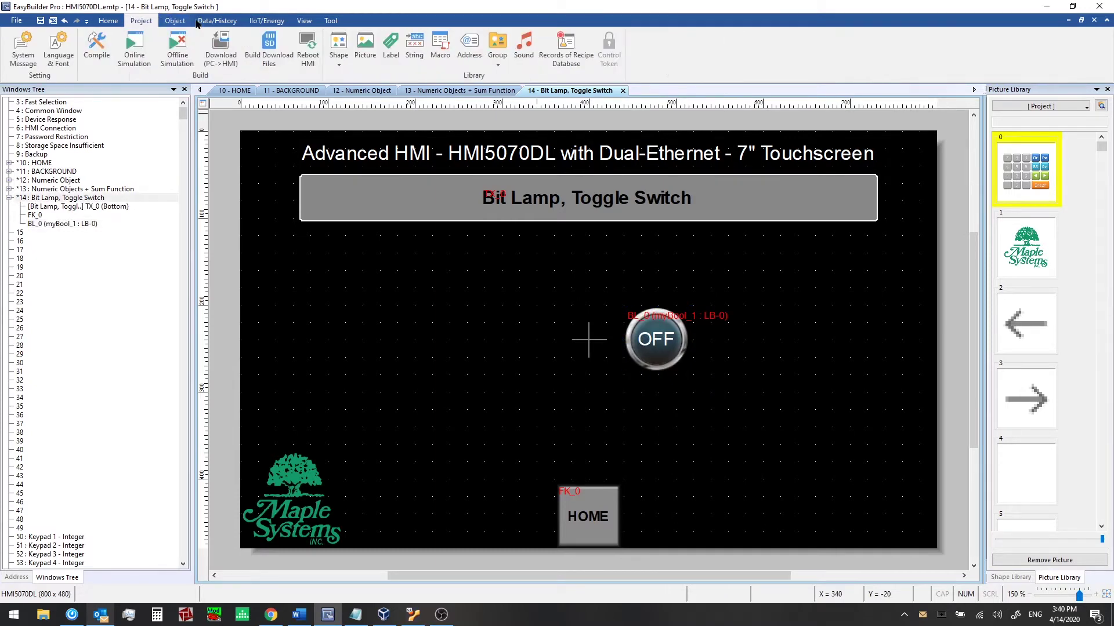
pyautogui.click(109, 21)
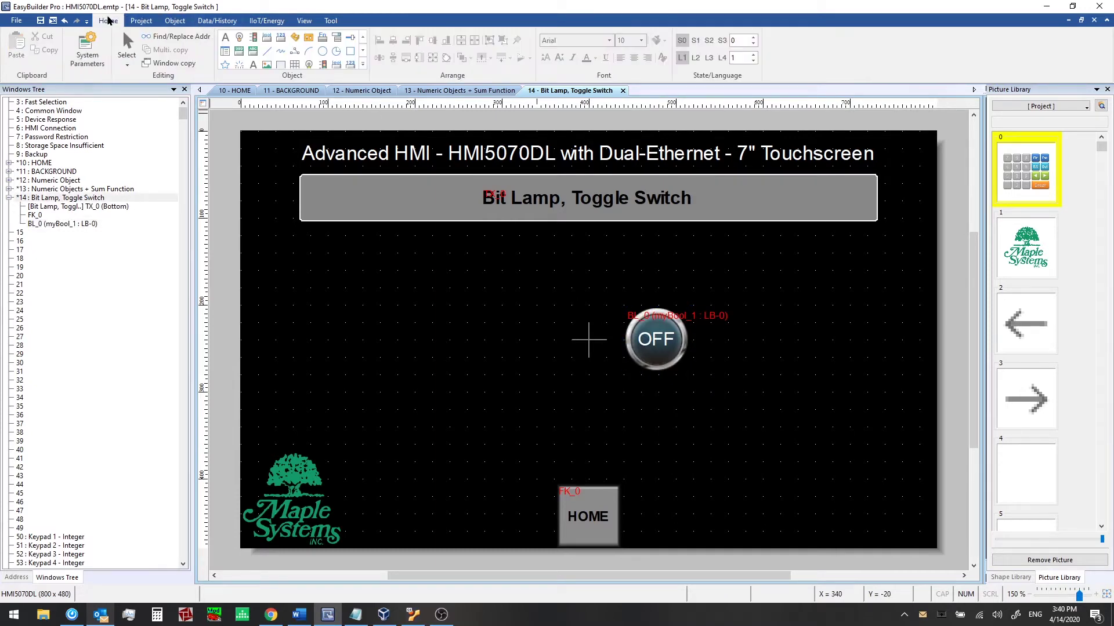
pyautogui.click(695, 41)
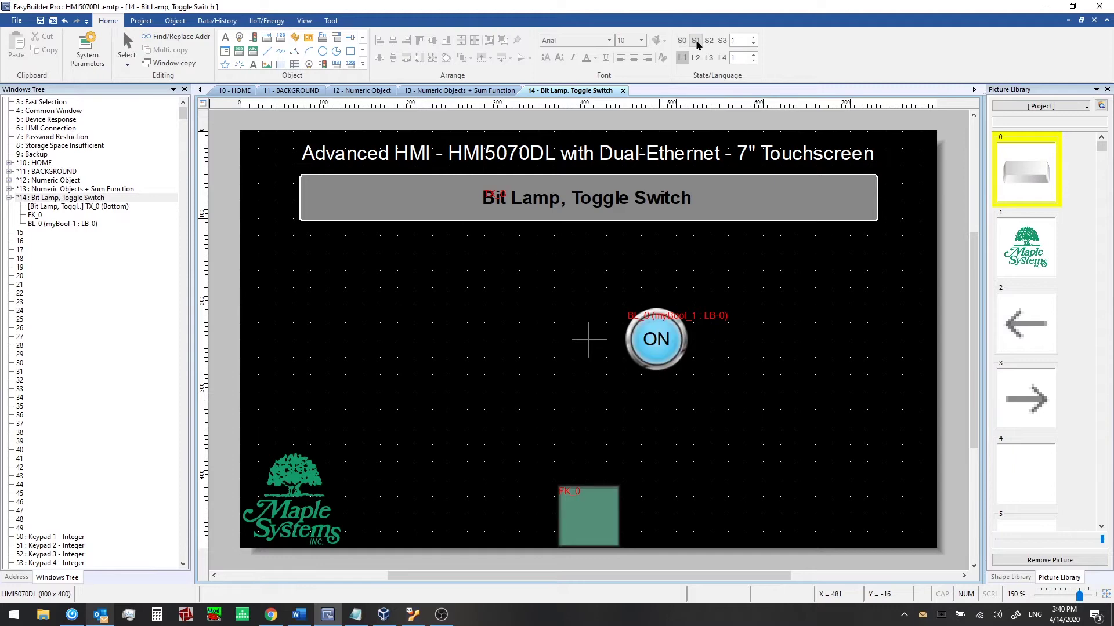
pyautogui.click(683, 41)
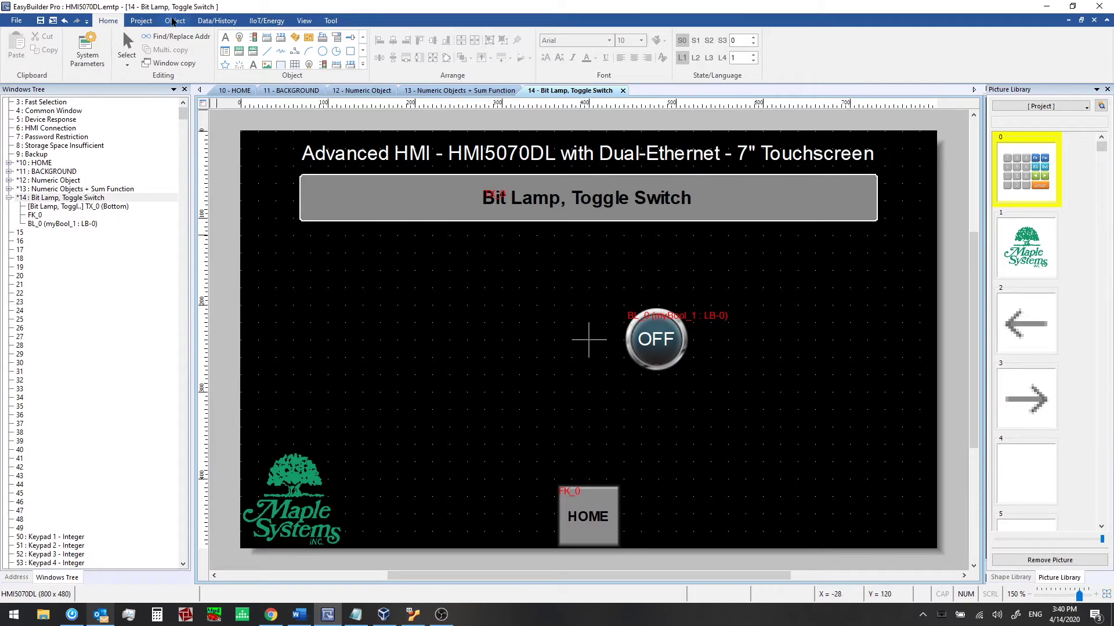
# Step: Start a new toggle switch writing the user-defined tag myBool_1 (LB-0)
pyautogui.click(173, 21)
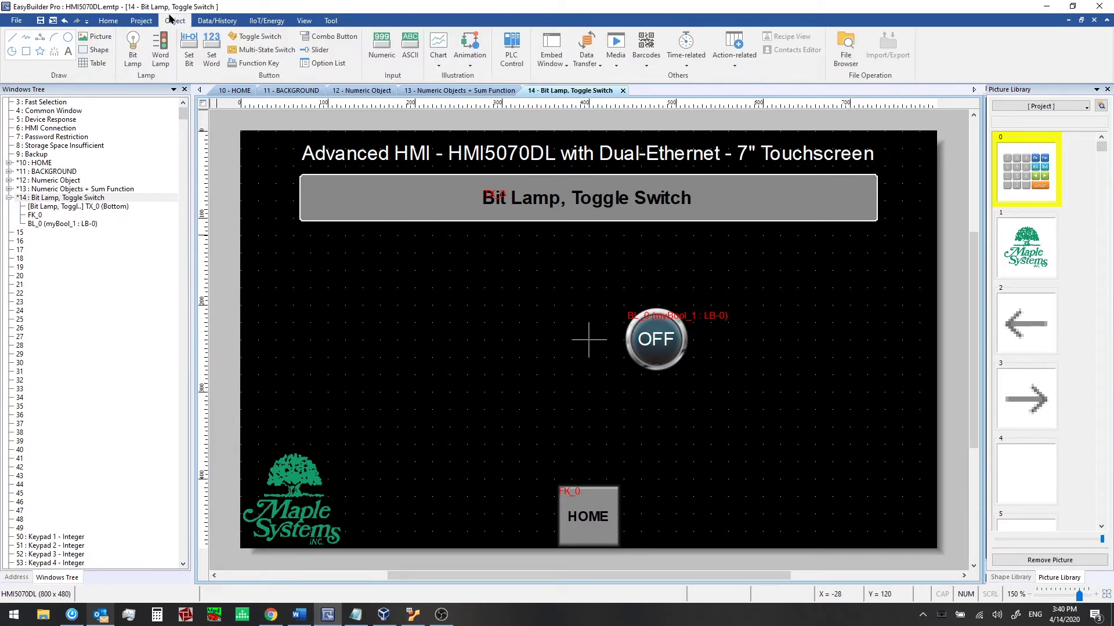
pyautogui.click(255, 36)
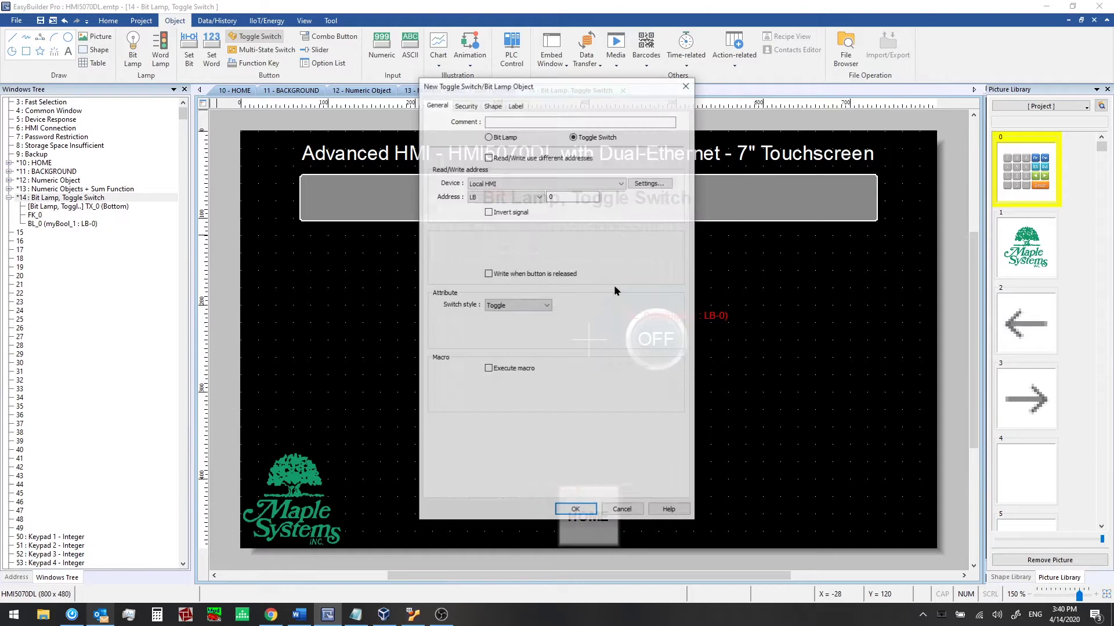
pyautogui.click(649, 183)
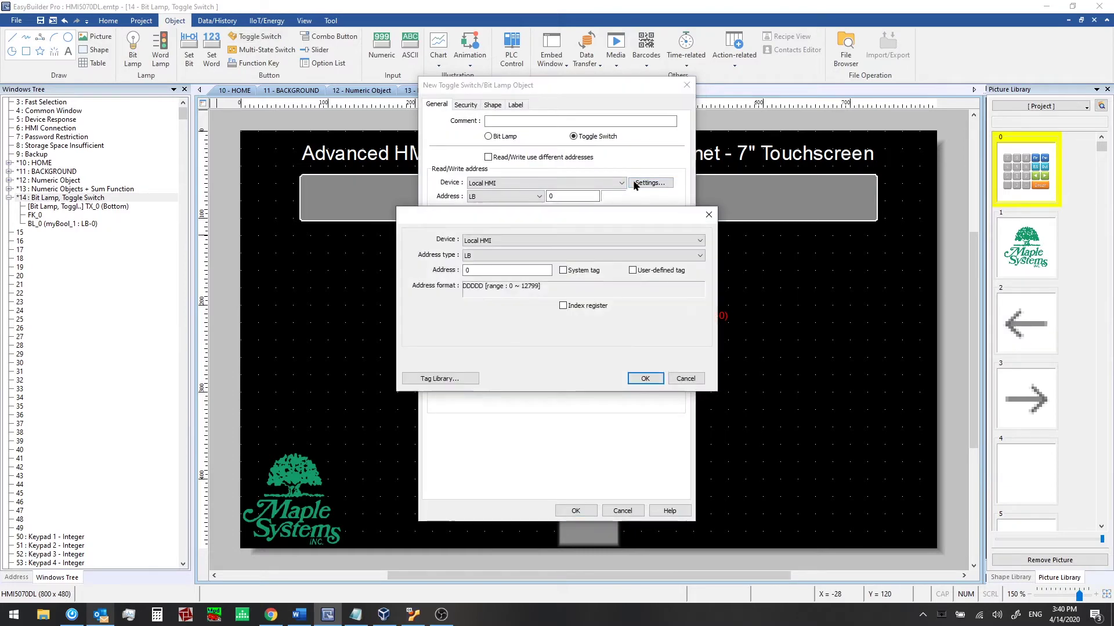
pyautogui.click(654, 271)
pyautogui.click(654, 256)
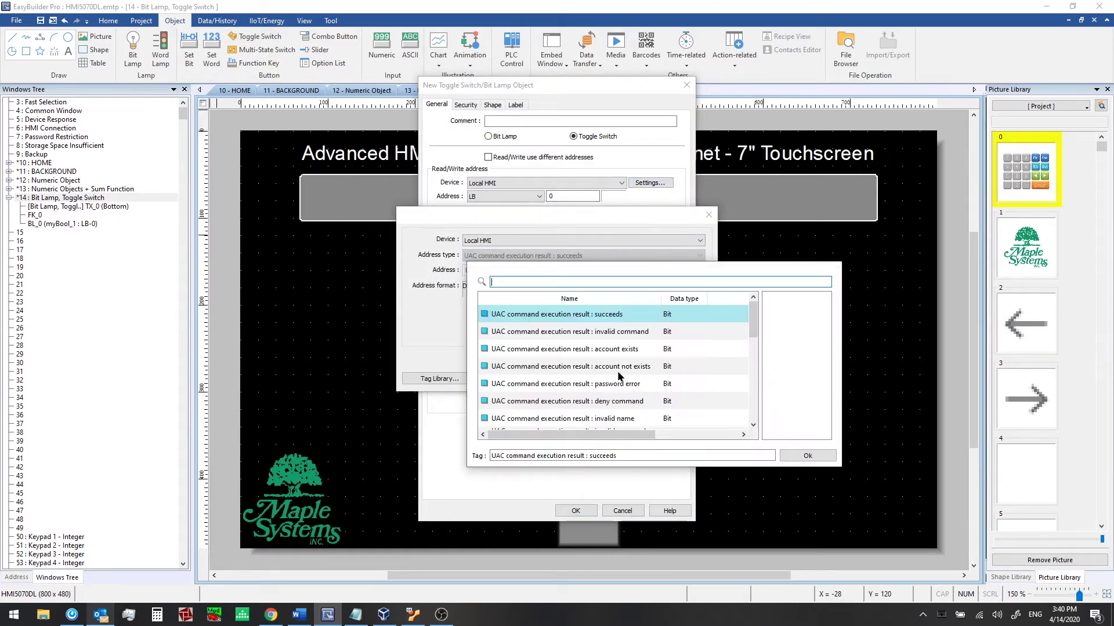
pyautogui.scroll(-5, 586, 379)
pyautogui.doubleClick(551, 414)
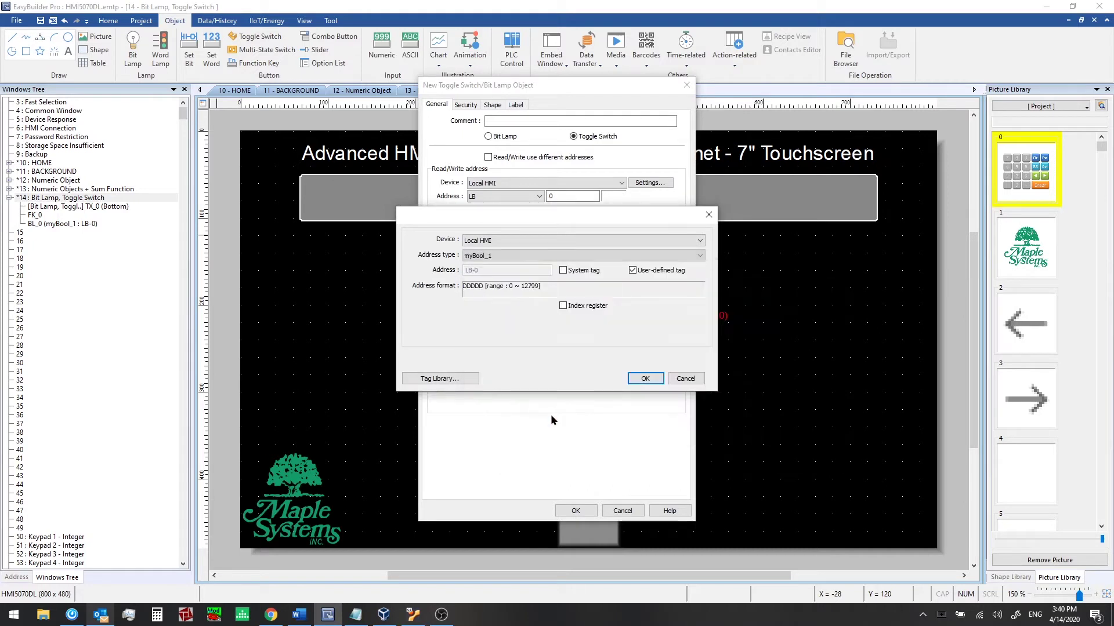
pyautogui.click(645, 378)
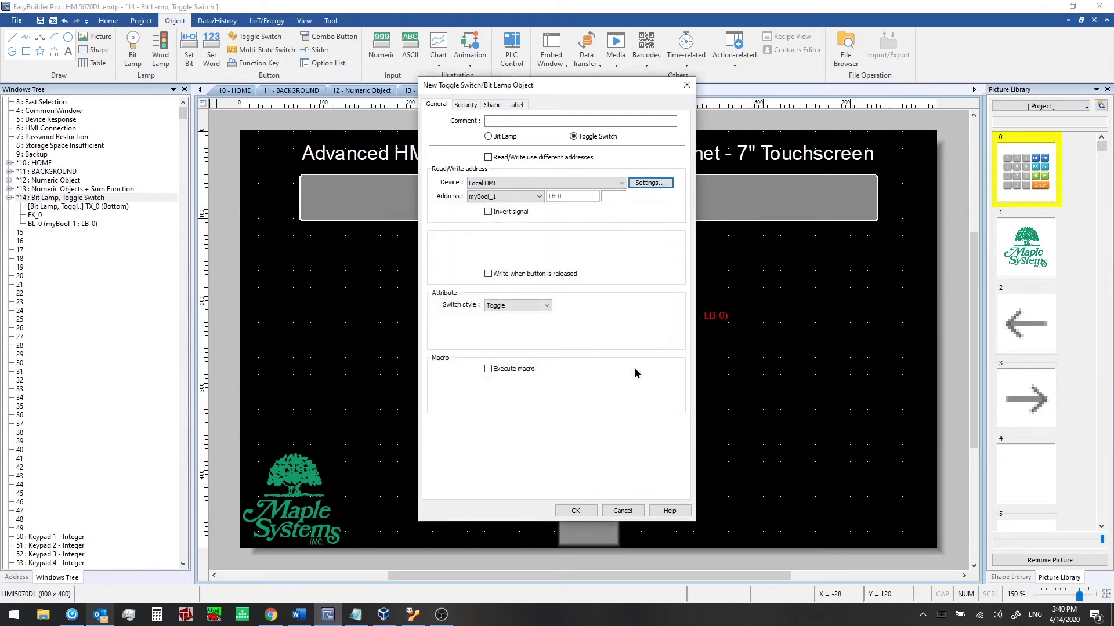
# Step: Keep the Toggle switch style, review the Shape and Label tabs, and confirm the switch
pyautogui.click(589, 140)
pyautogui.click(546, 306)
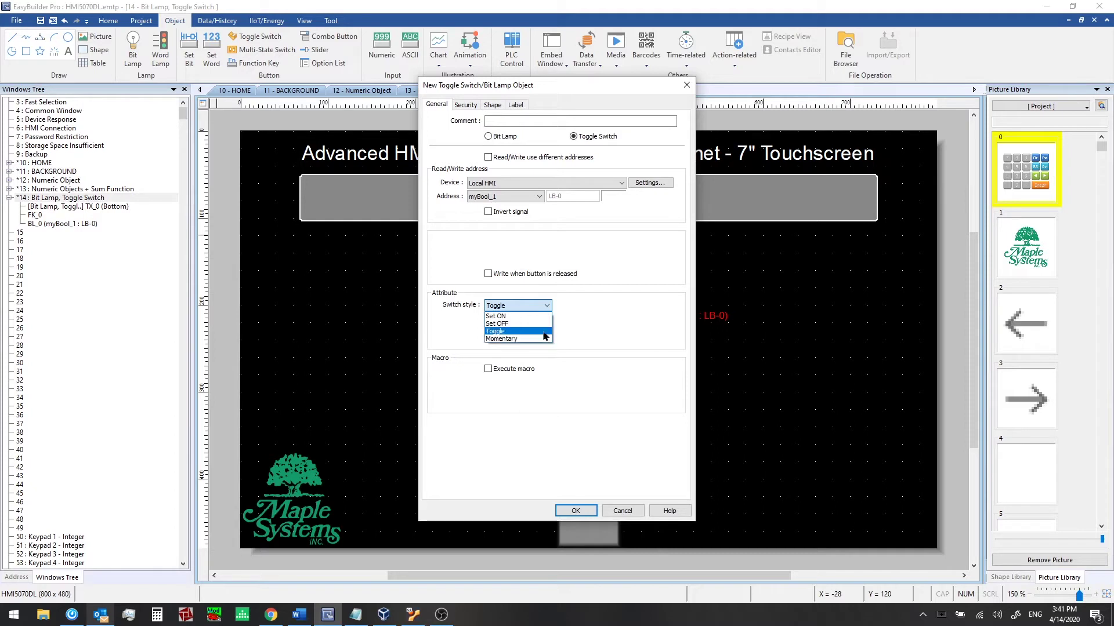
pyautogui.click(544, 332)
pyautogui.click(494, 105)
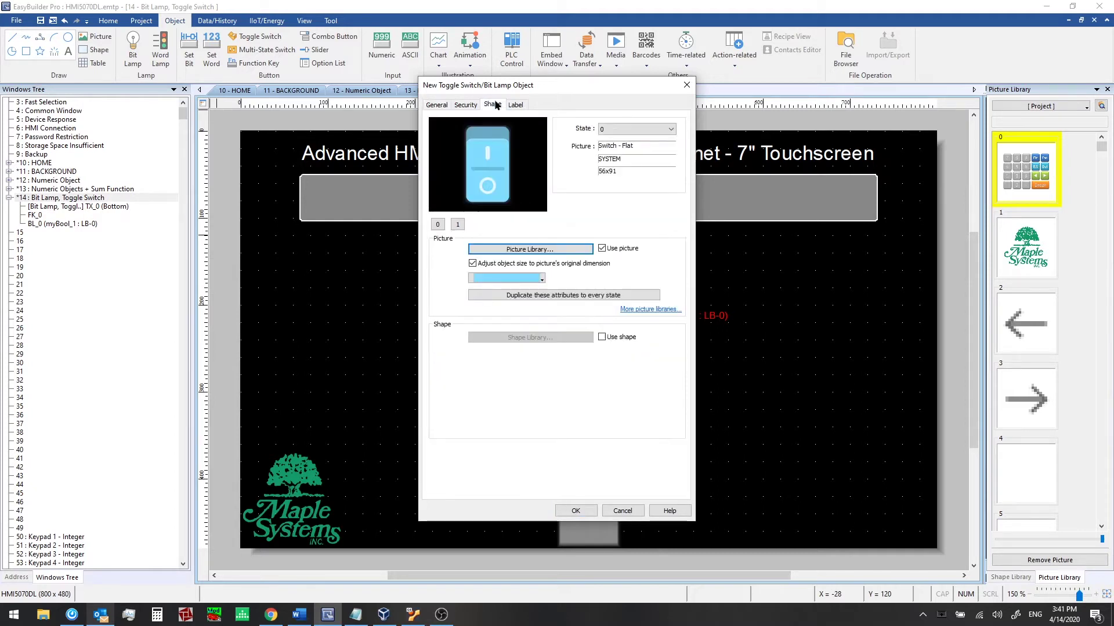
pyautogui.click(457, 225)
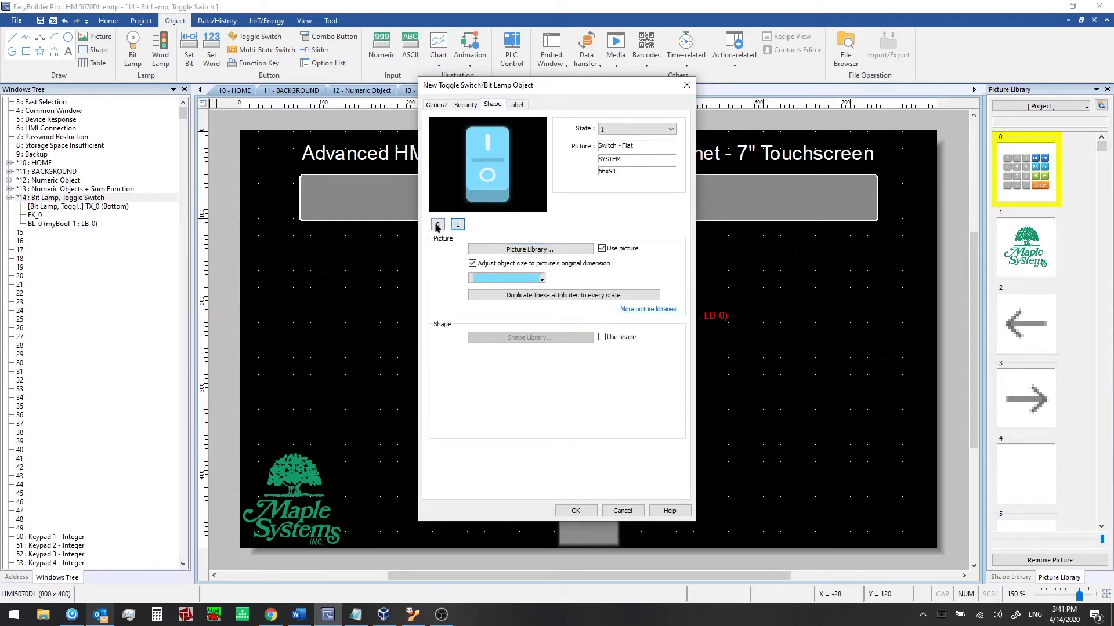
pyautogui.click(438, 225)
pyautogui.click(458, 225)
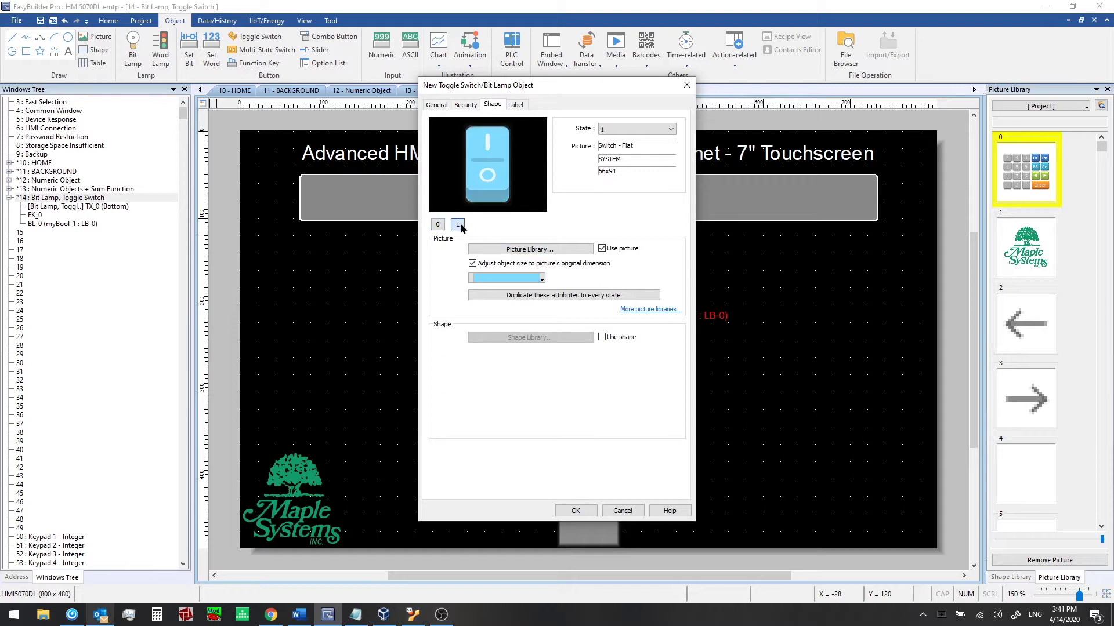
pyautogui.click(514, 105)
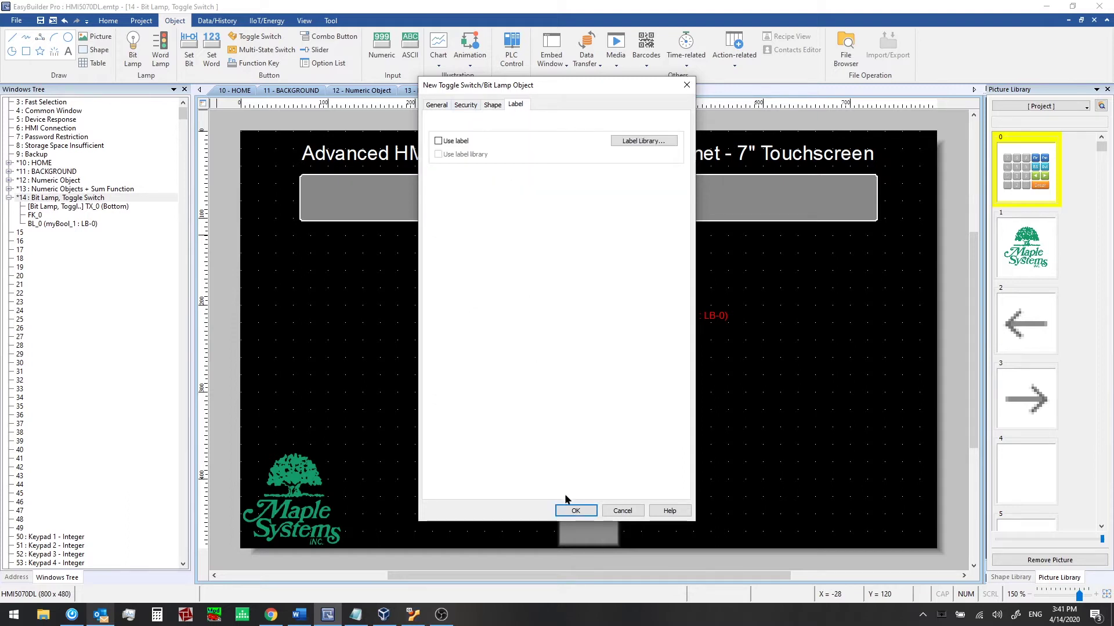
pyautogui.click(580, 511)
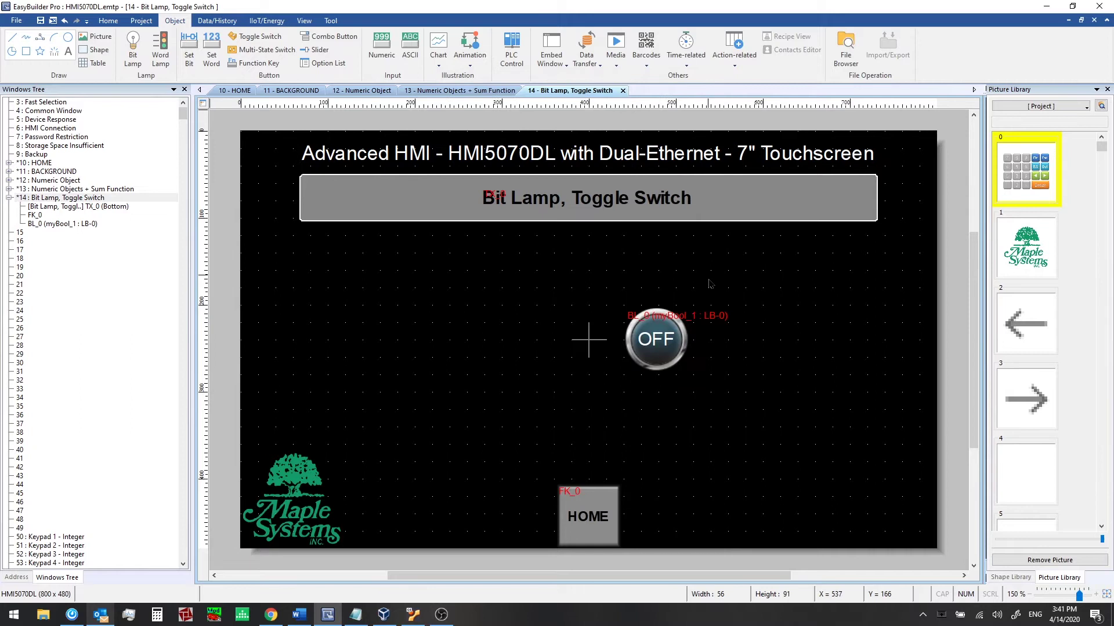
# Step: Place TS_0 beside the lamp, then select the Bit Lamp Toggle Switch button on window 10 HOME
pyautogui.click(699, 302)
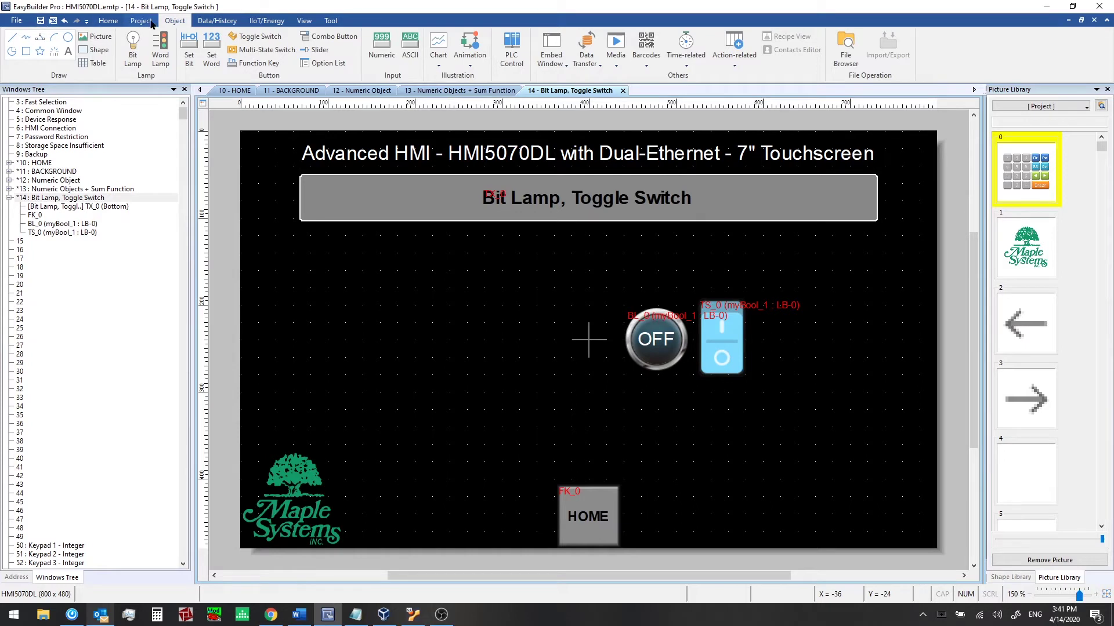
pyautogui.click(140, 22)
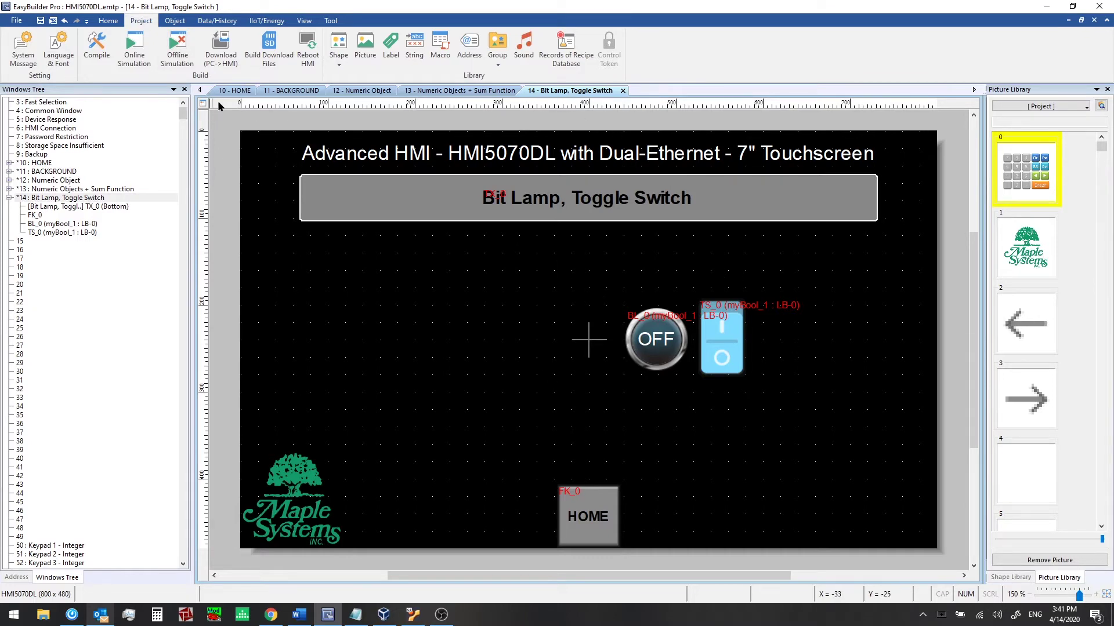
pyautogui.click(235, 90)
pyautogui.click(604, 283)
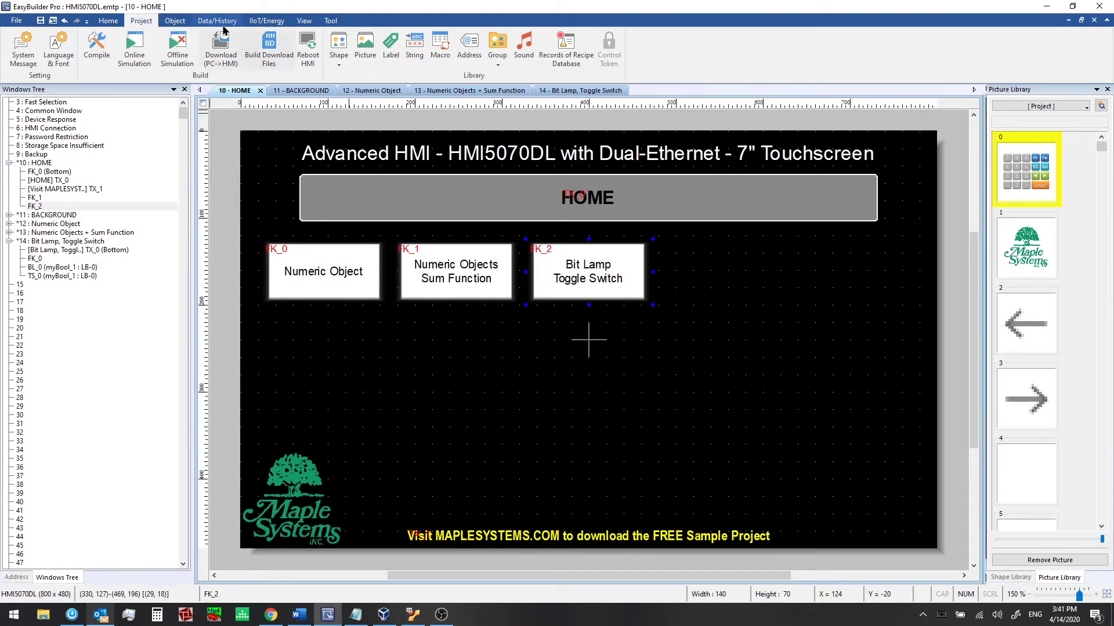
pyautogui.click(178, 50)
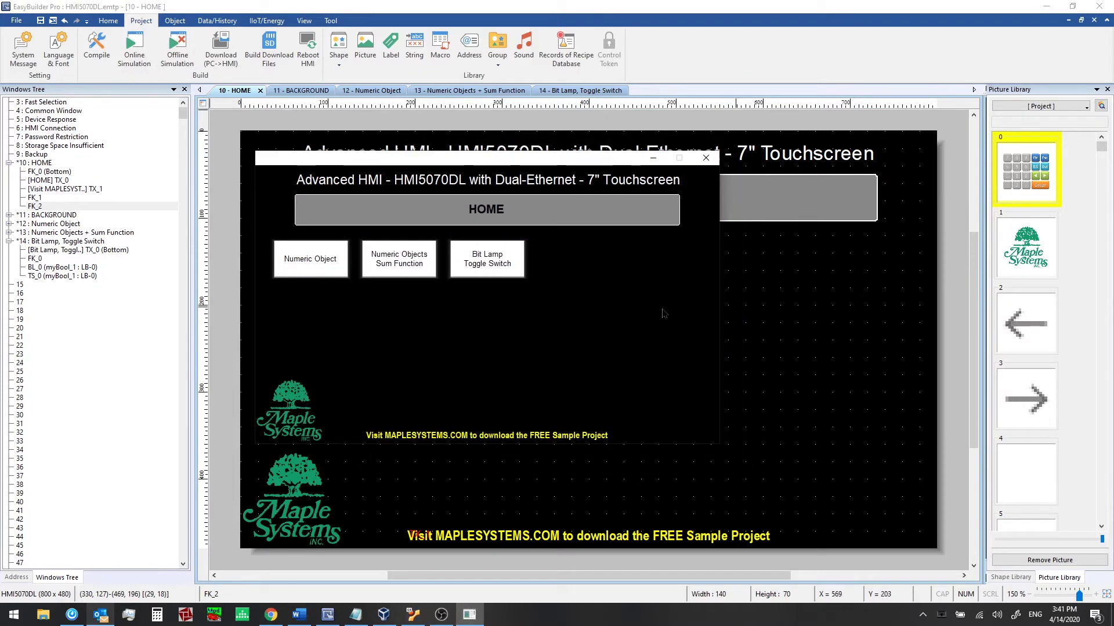
pyautogui.click(518, 251)
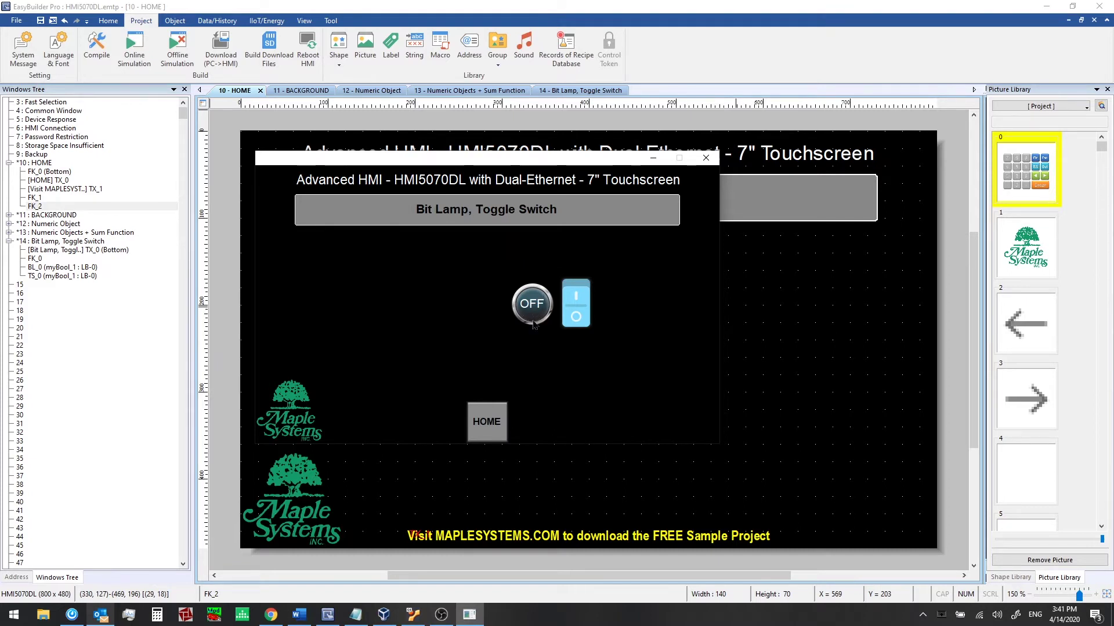
pyautogui.click(576, 288)
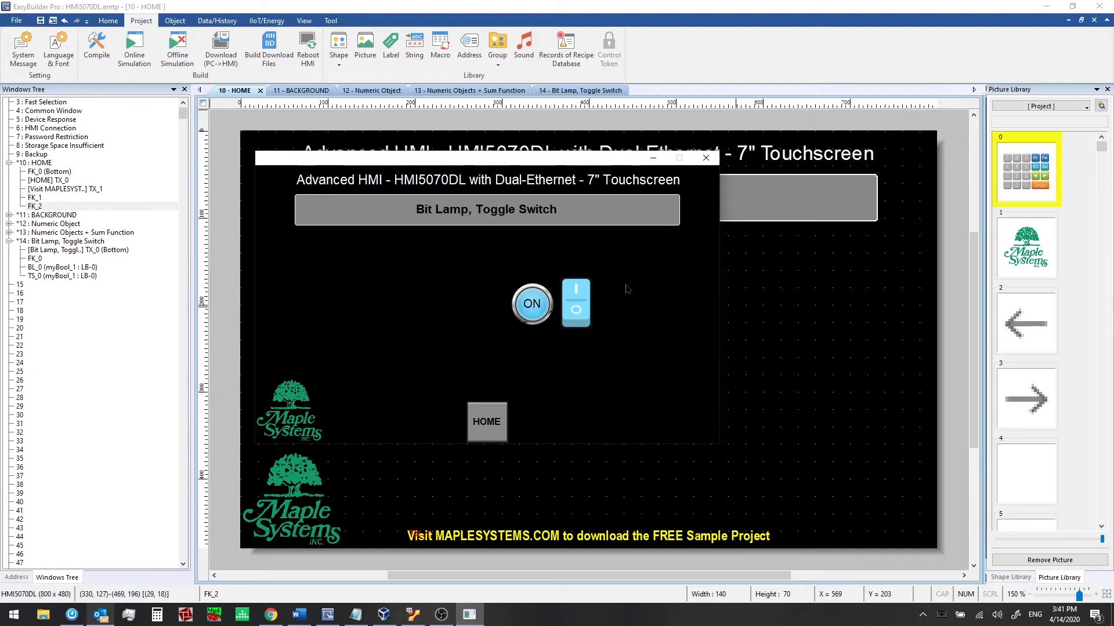
pyautogui.click(582, 324)
pyautogui.click(581, 294)
pyautogui.click(587, 321)
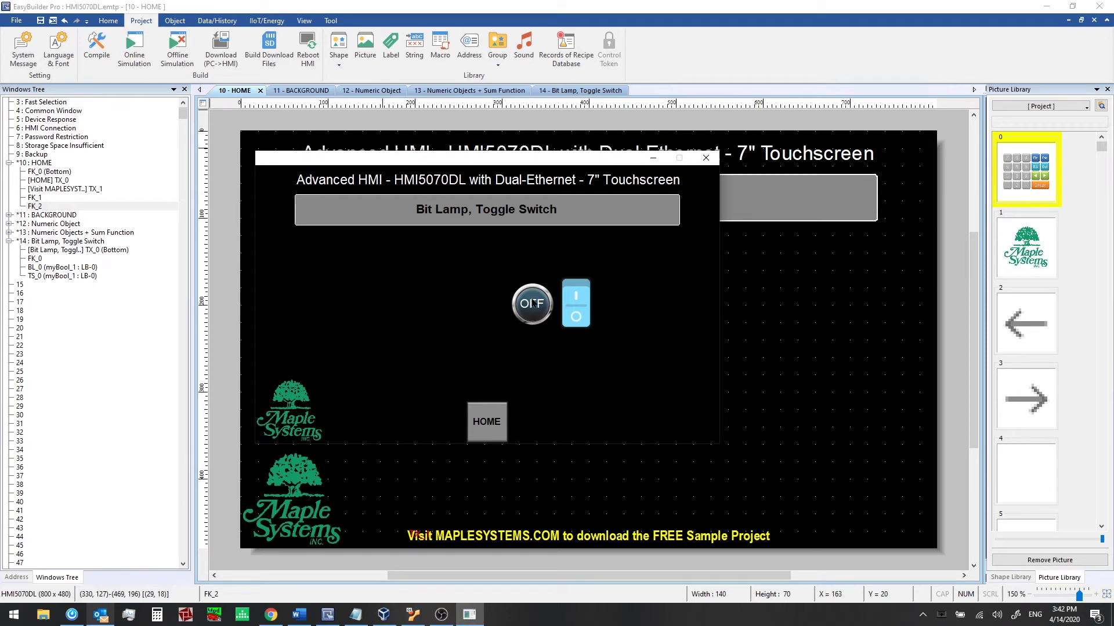
# Step: Close the simulation and begin a new Set Bit object on the Bit Lamp, Toggle Switch window
pyautogui.click(705, 158)
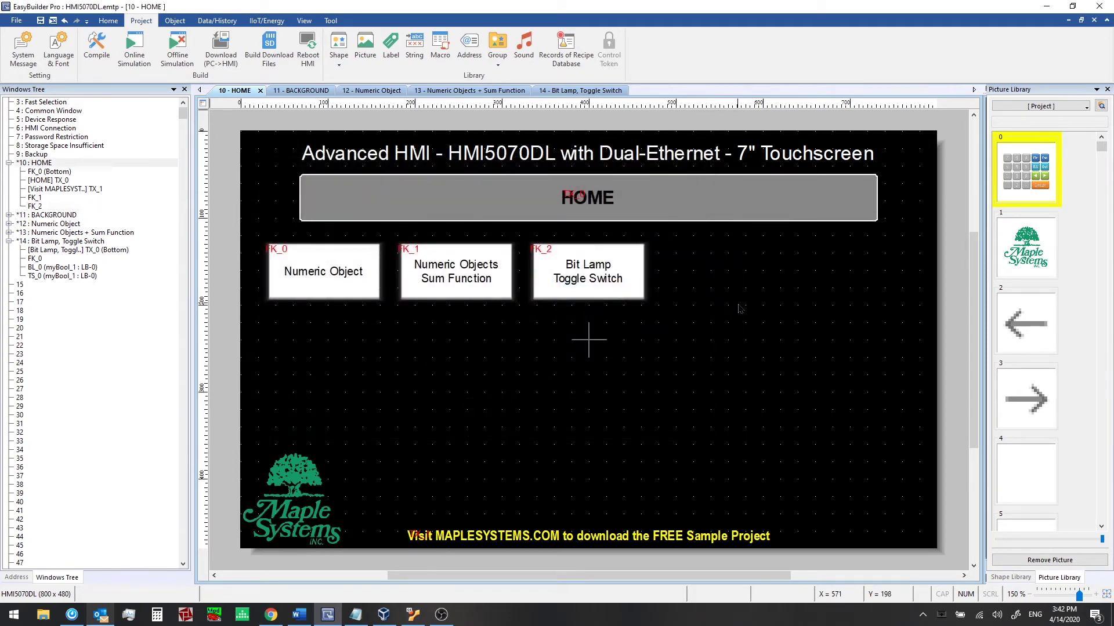
pyautogui.click(592, 91)
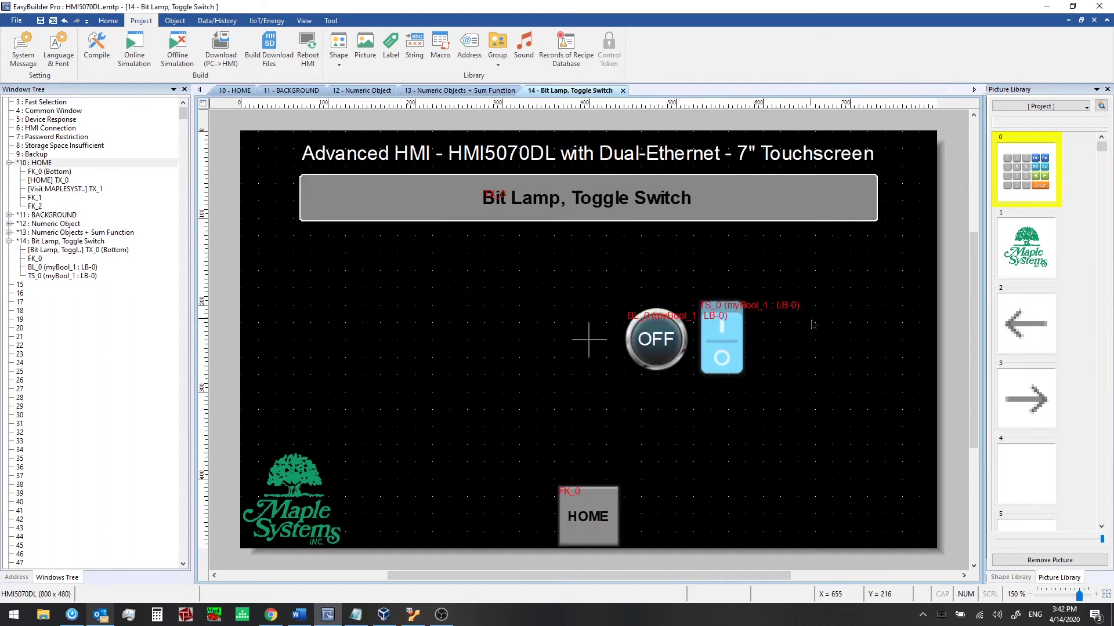
pyautogui.click(174, 21)
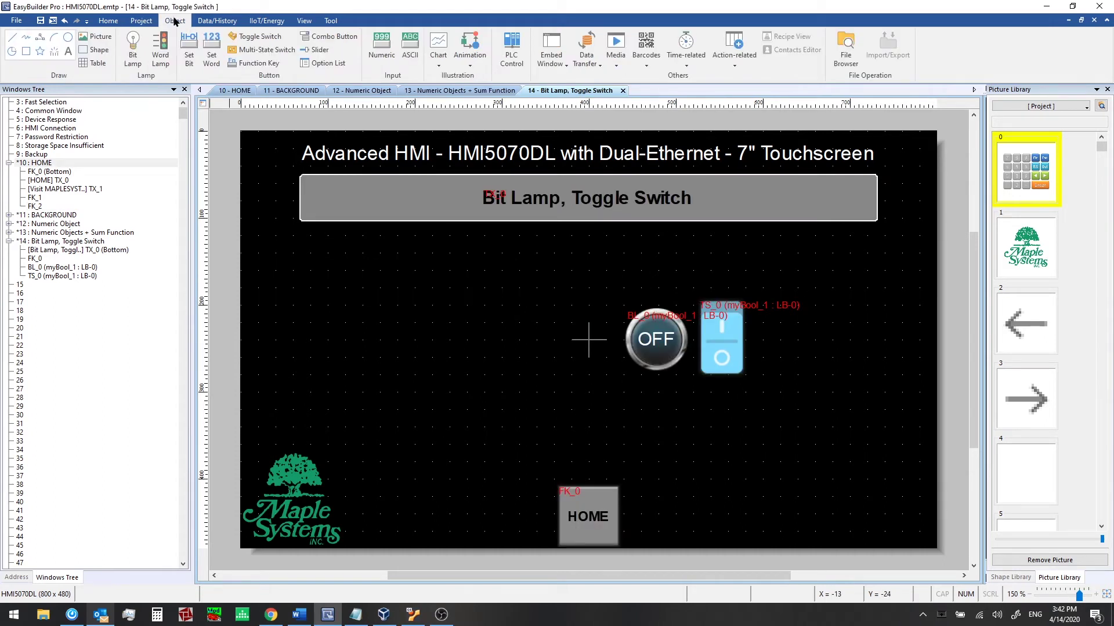
pyautogui.click(190, 47)
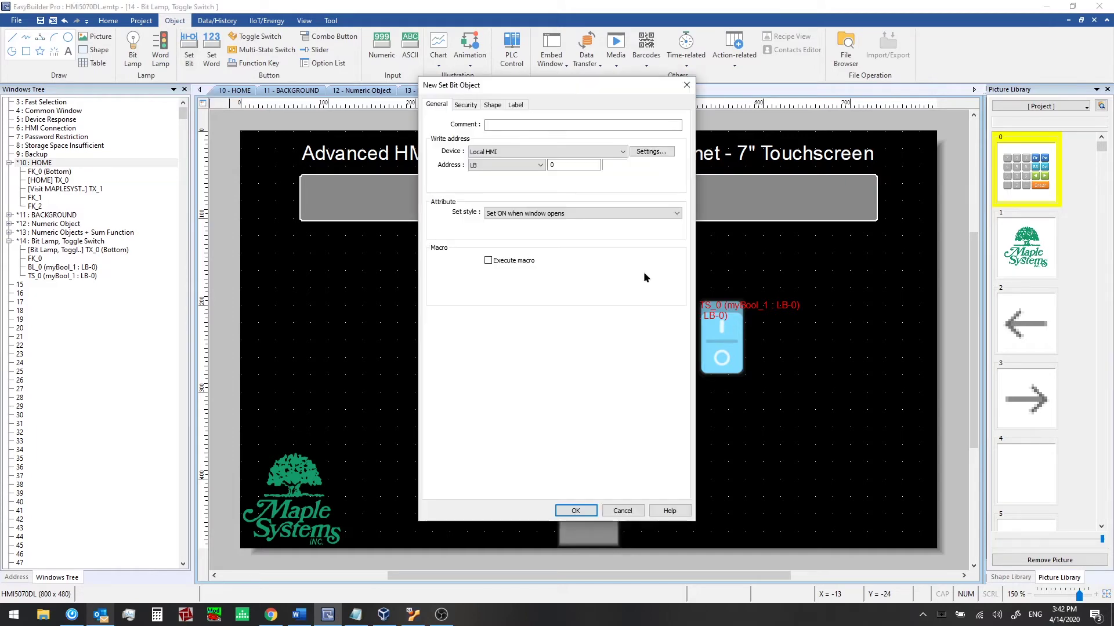
pyautogui.moveTo(447, 89)
pyautogui.mouseDown()
pyautogui.moveTo(398, 88)
pyautogui.moveTo(429, 98)
pyautogui.mouseUp()
# Step: Keep the Set Bit style as 'Set ON when window opens'
pyautogui.click(473, 227)
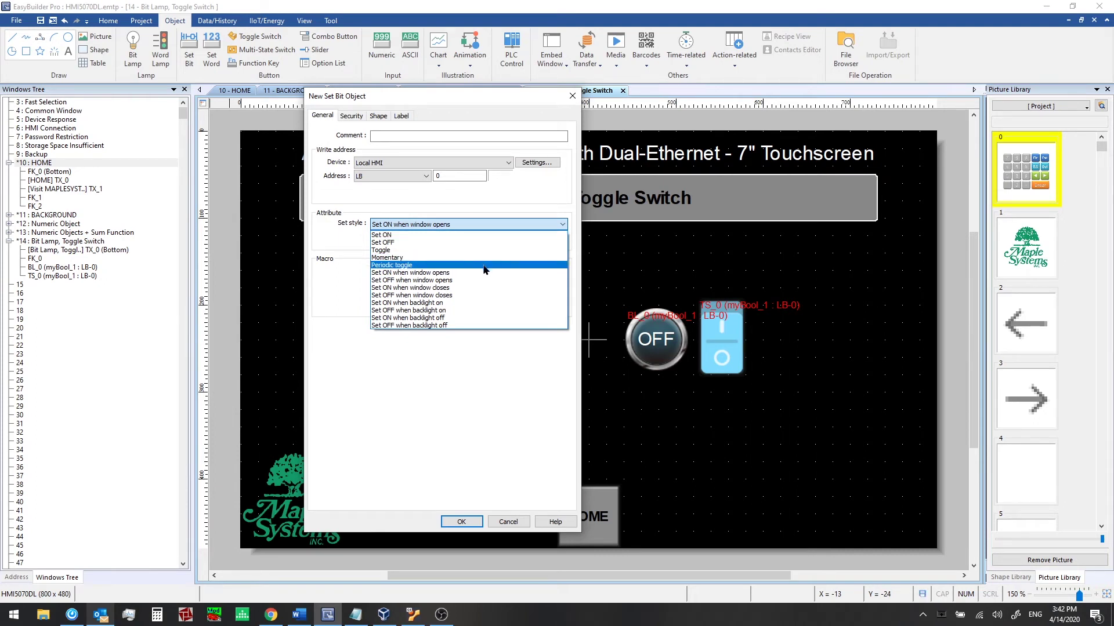
pyautogui.click(378, 114)
pyautogui.click(378, 115)
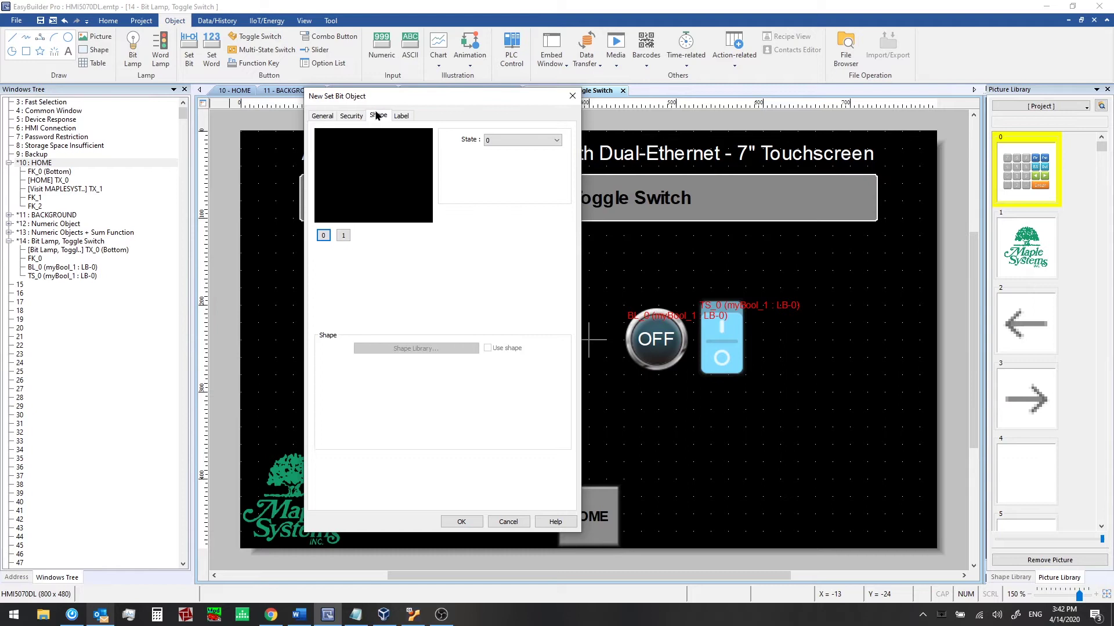
pyautogui.click(323, 115)
pyautogui.click(510, 224)
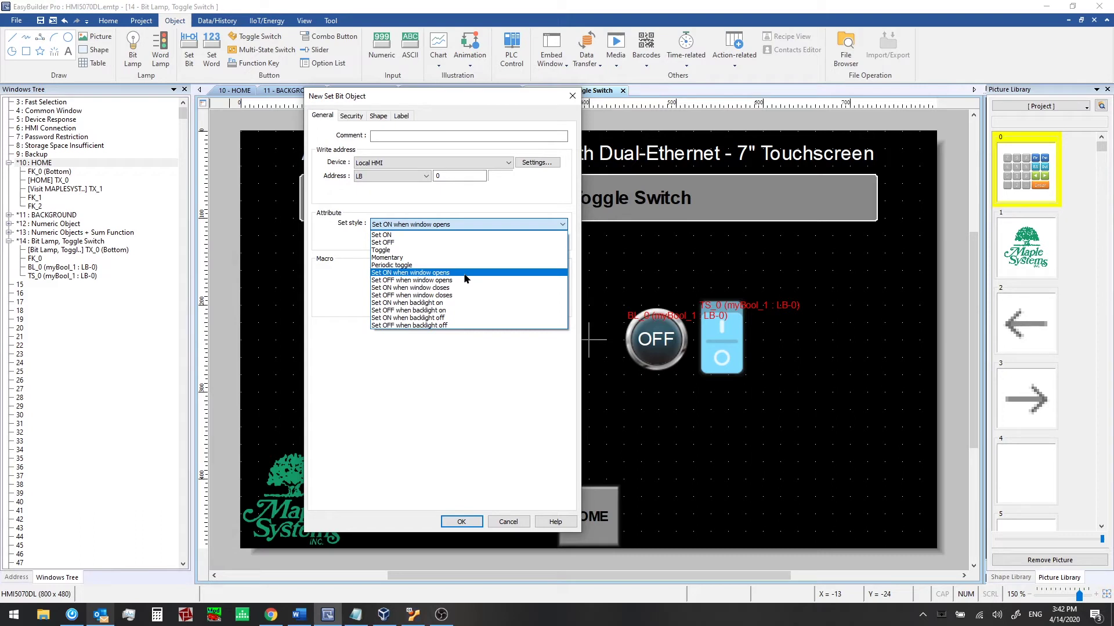
pyautogui.click(429, 273)
# Step: Set the Set Bit write address to user-defined tag myBool_1 and confirm the object
pyautogui.click(535, 162)
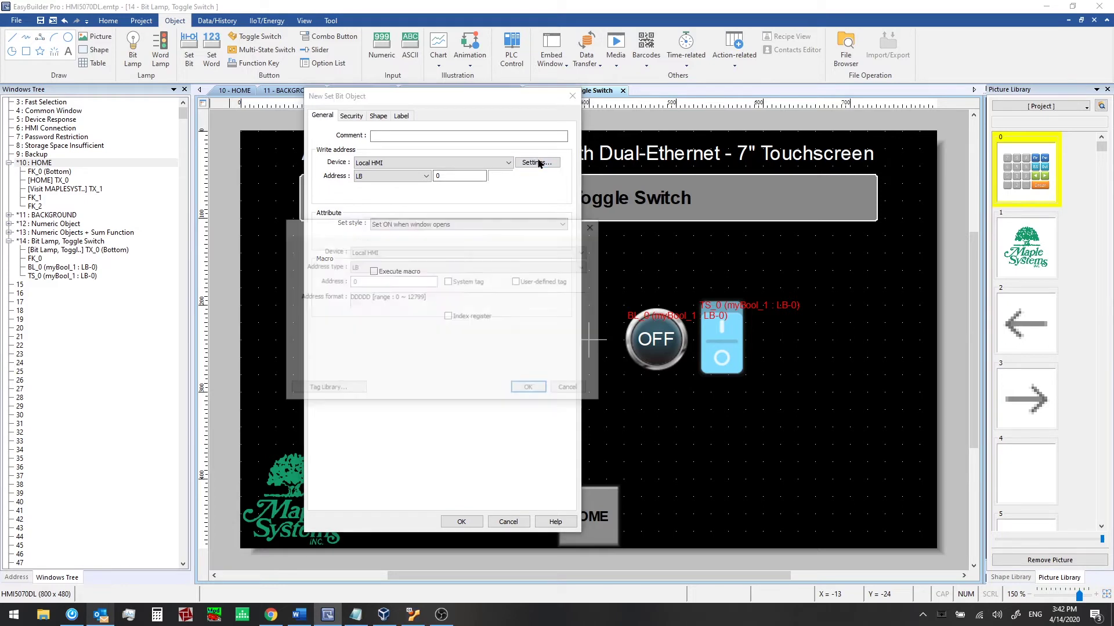
pyautogui.click(529, 283)
pyautogui.click(531, 266)
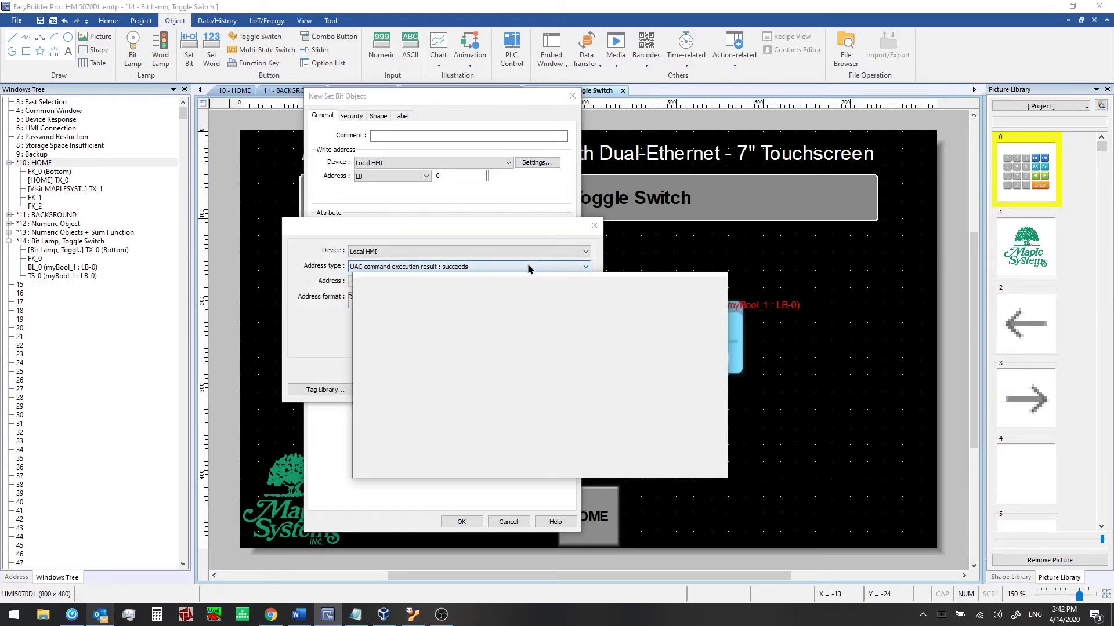
pyautogui.scroll(-5, 406, 369)
pyautogui.click(437, 433)
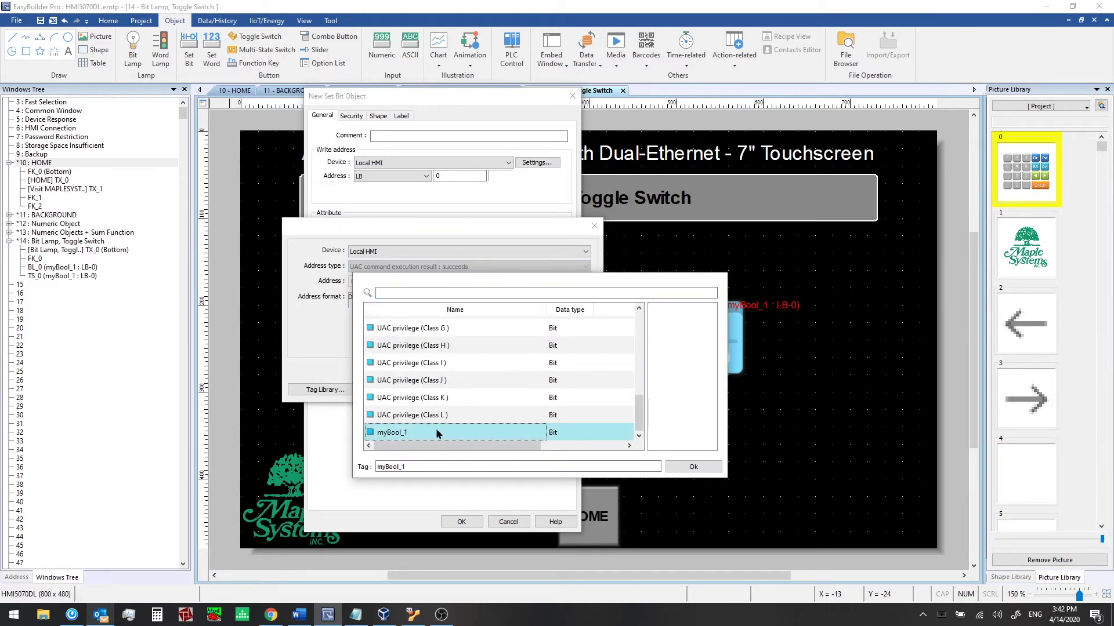
pyautogui.click(692, 466)
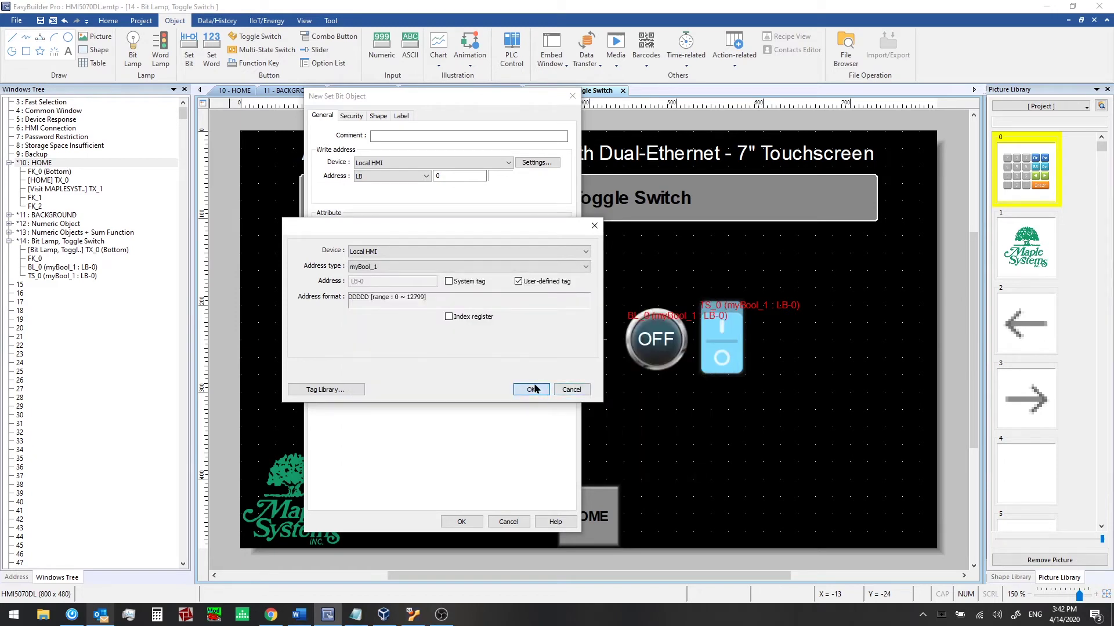
pyautogui.click(530, 389)
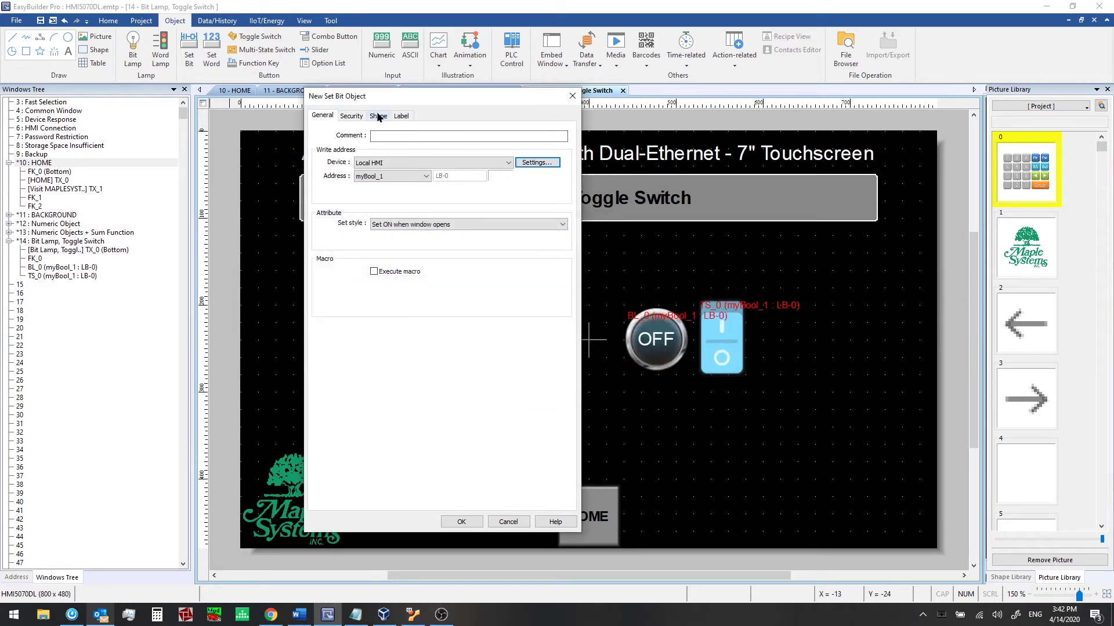
pyautogui.click(378, 116)
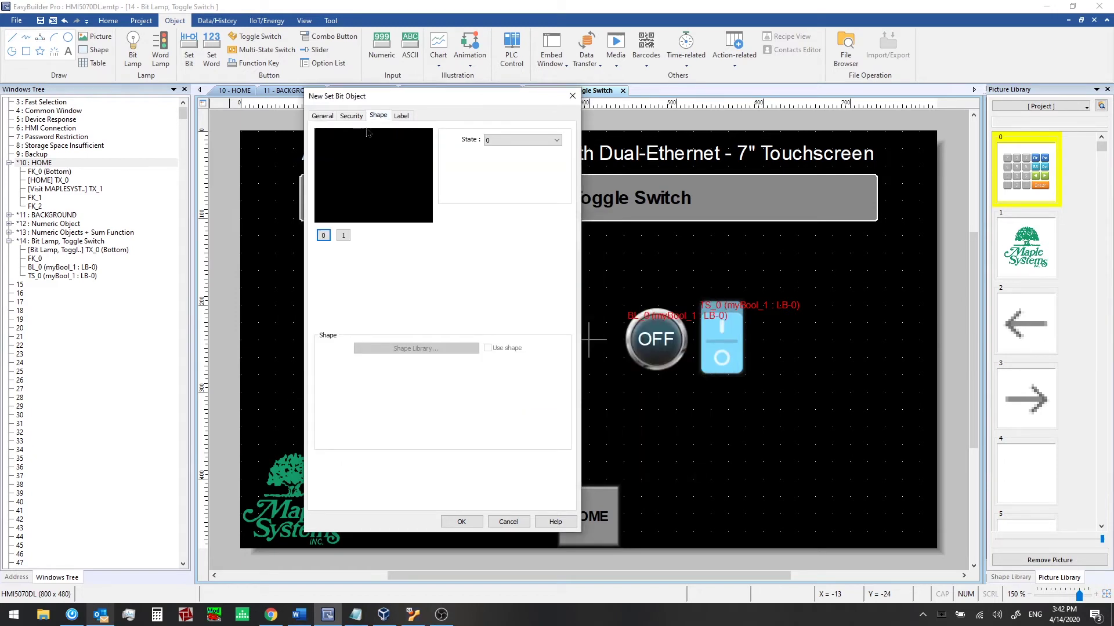
pyautogui.click(469, 523)
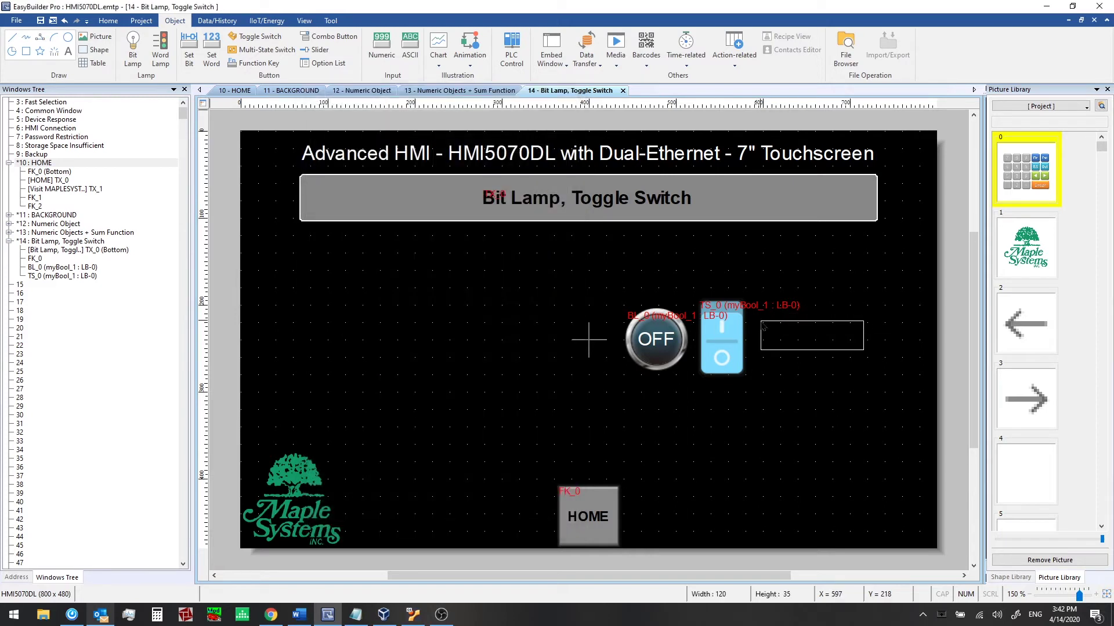
# Step: Place Set Bit object SB_0 right of the toggle switch
pyautogui.click(762, 323)
pyautogui.hotkey('alt', 'v')
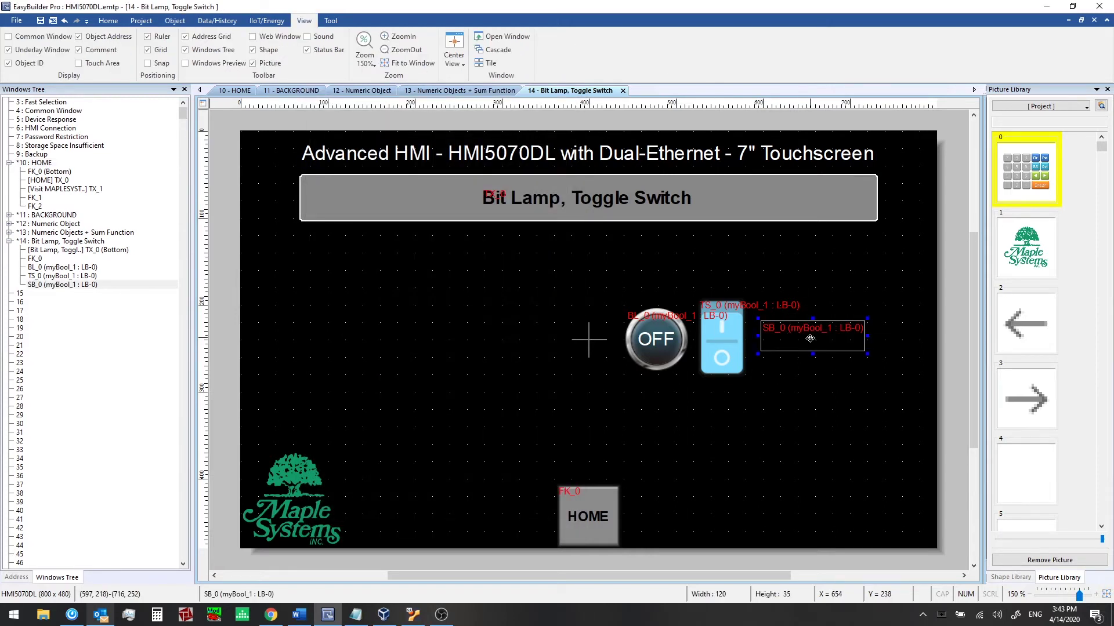
pyautogui.click(769, 380)
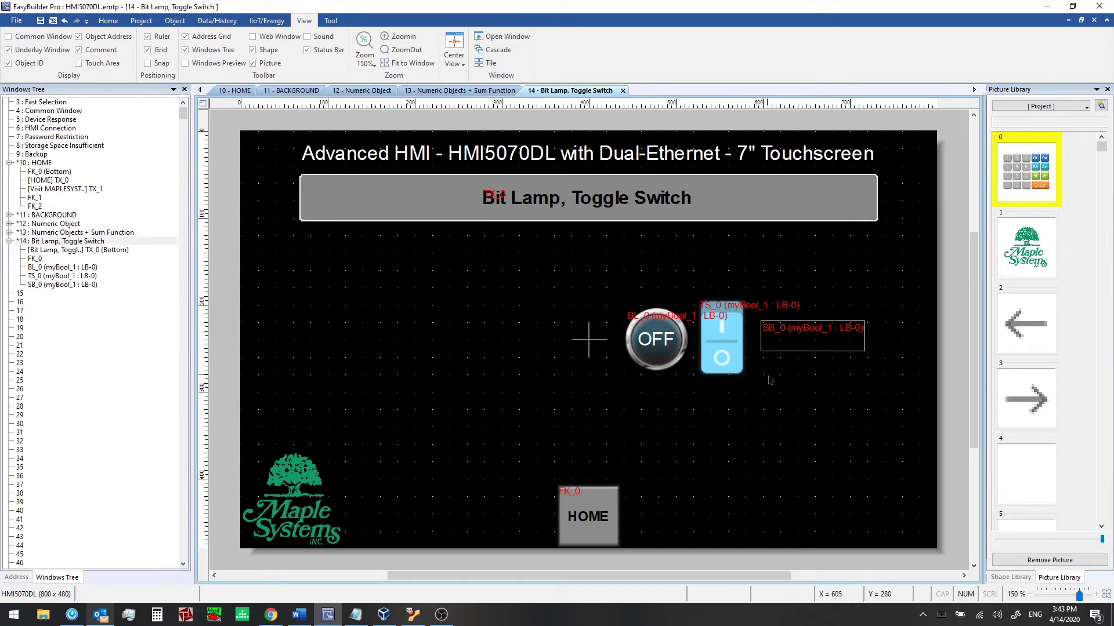
# Step: Run offline simulation, flip the toggle to switch the lamp, and check HOME navigation
pyautogui.click(141, 20)
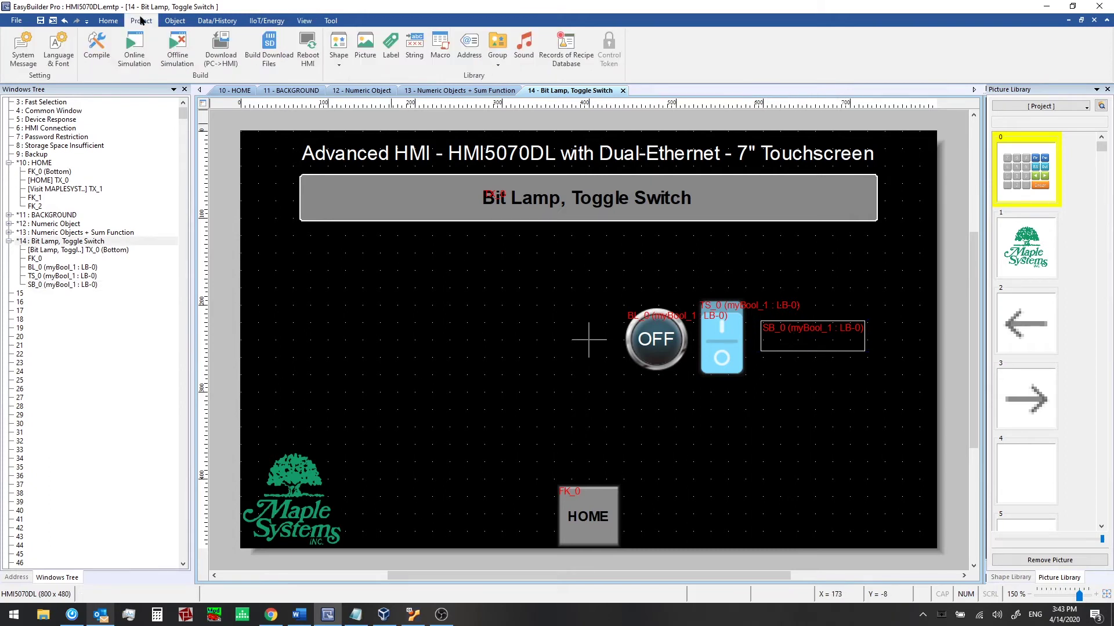
pyautogui.click(187, 40)
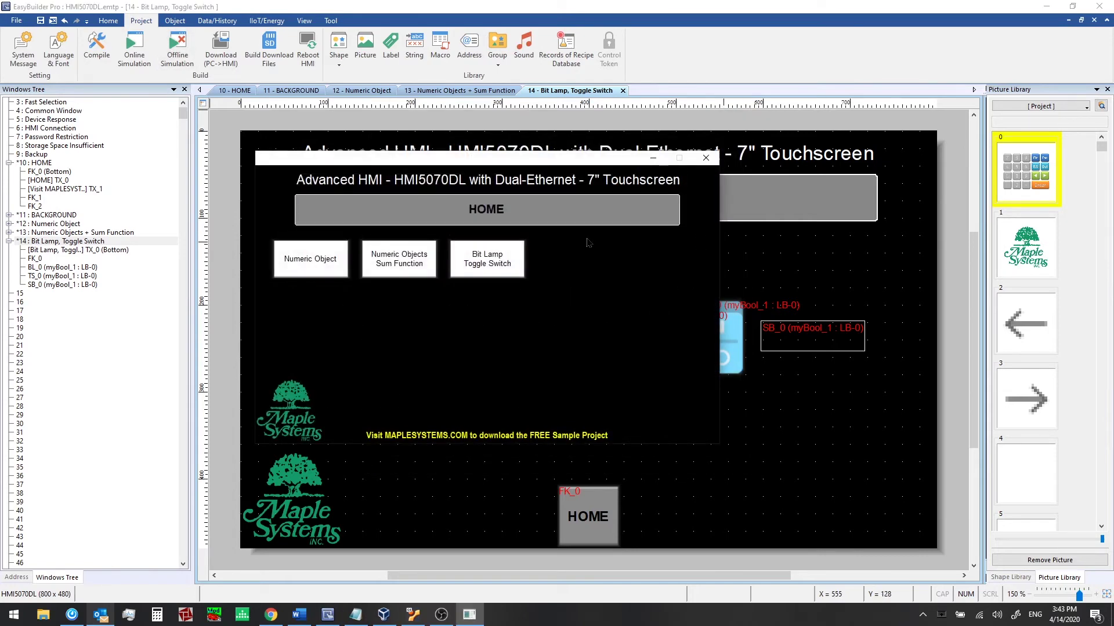
pyautogui.click(490, 249)
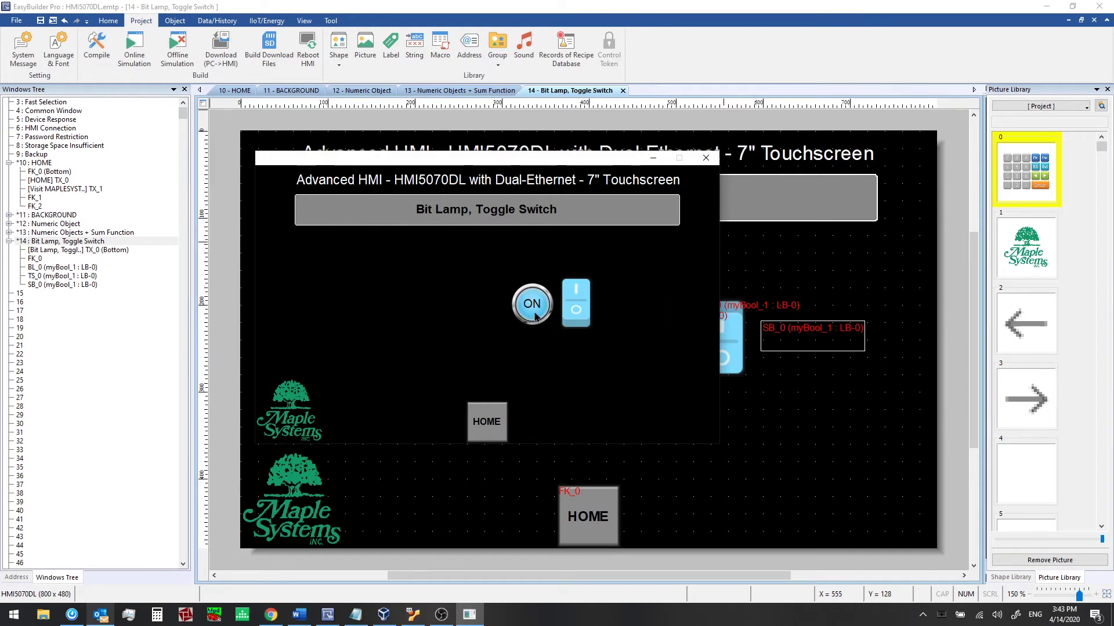
pyautogui.click(578, 322)
pyautogui.click(577, 317)
pyautogui.click(576, 324)
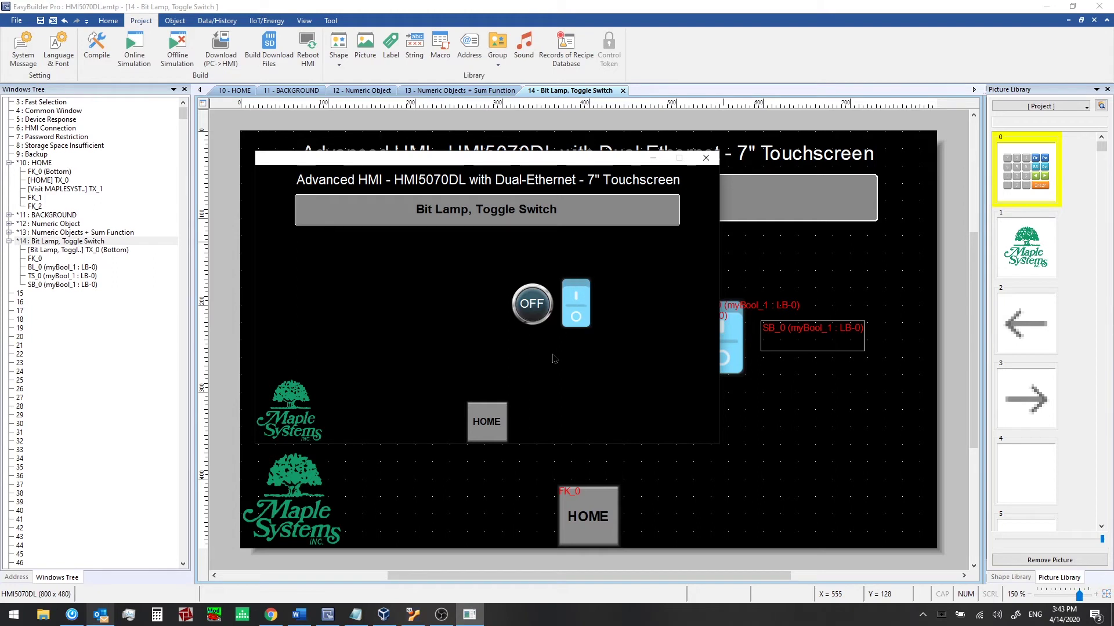
pyautogui.click(482, 416)
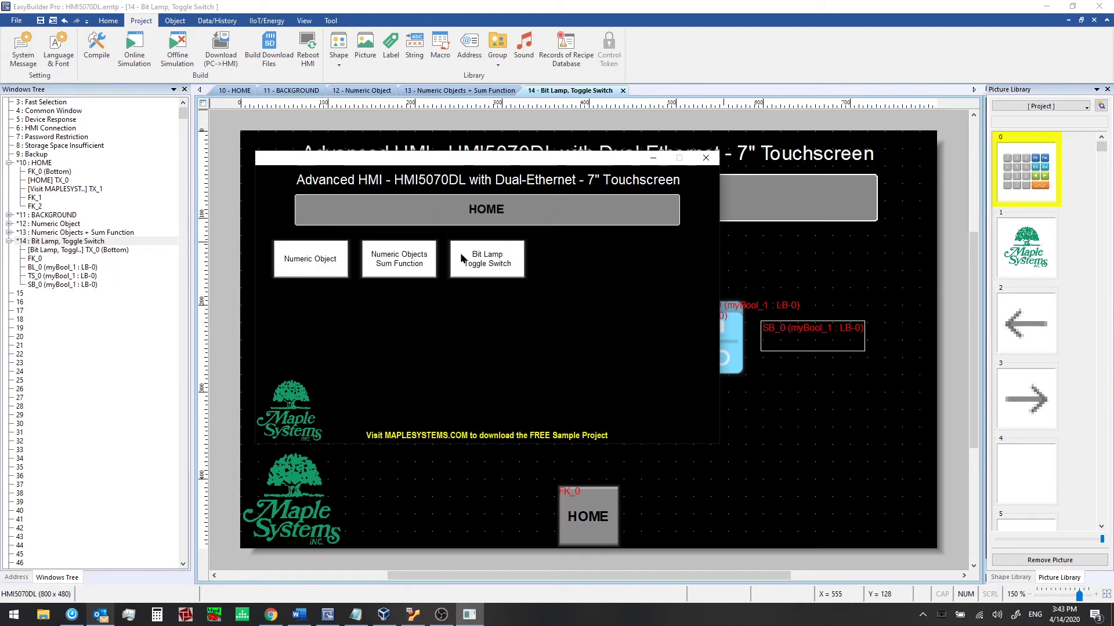
pyautogui.click(462, 258)
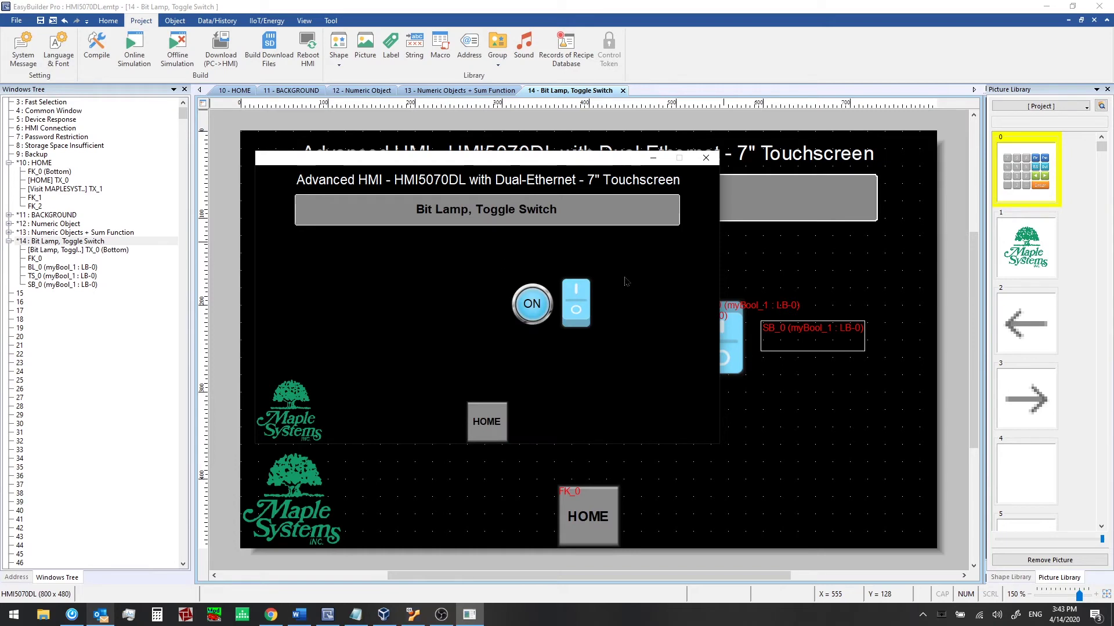
# Step: Close the simulation and reopen SB_0's properties
pyautogui.click(705, 158)
pyautogui.click(830, 324)
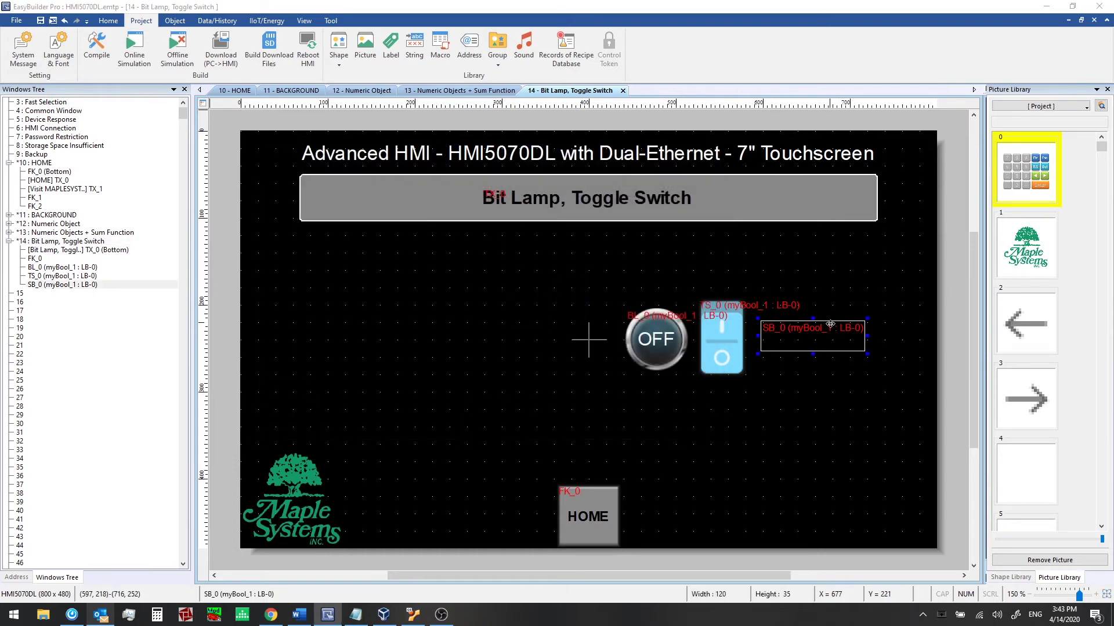
pyautogui.doubleClick(830, 324)
# Step: Browse the Set style list and close it, leaving 'Set ON when window opens'
pyautogui.click(568, 213)
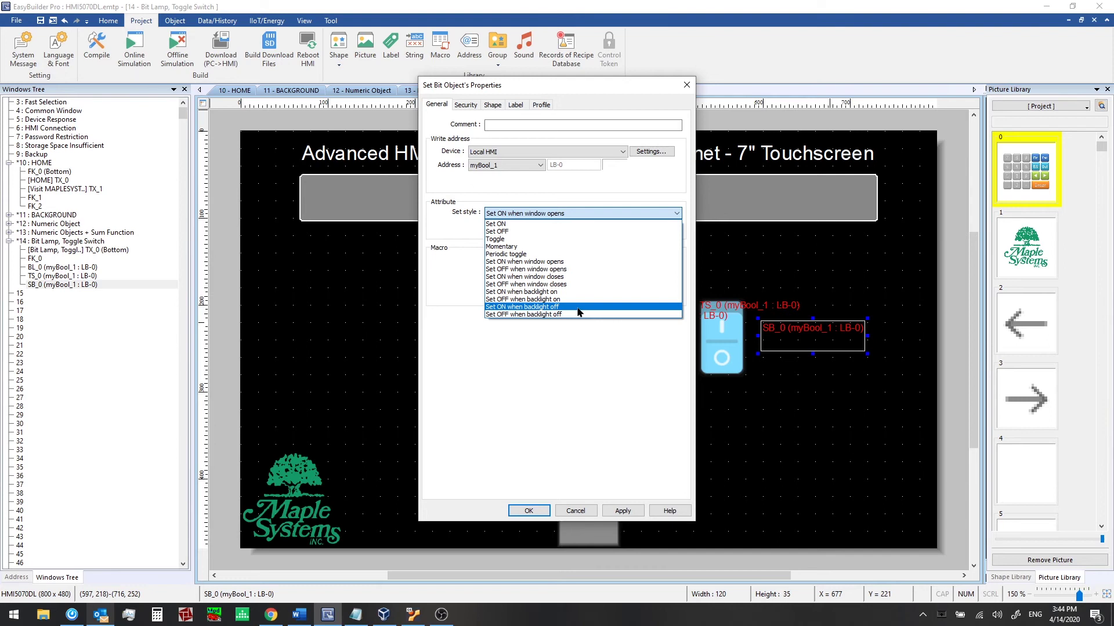
pyautogui.click(582, 392)
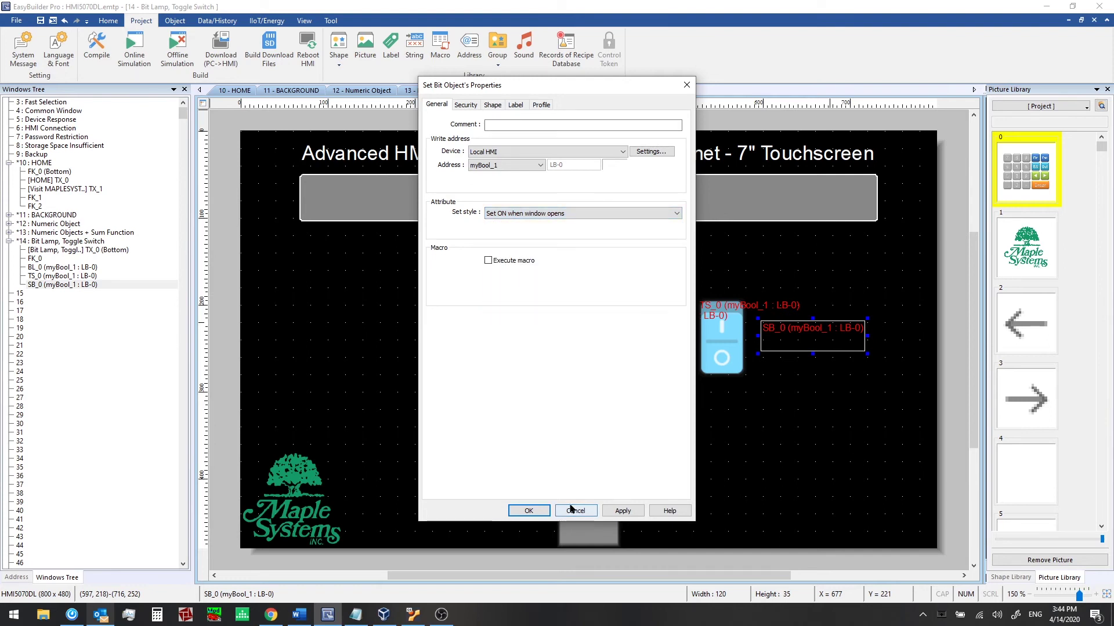
# Step: Cancel SB_0's properties and open the General tab of System Parameter Settings
pyautogui.click(573, 510)
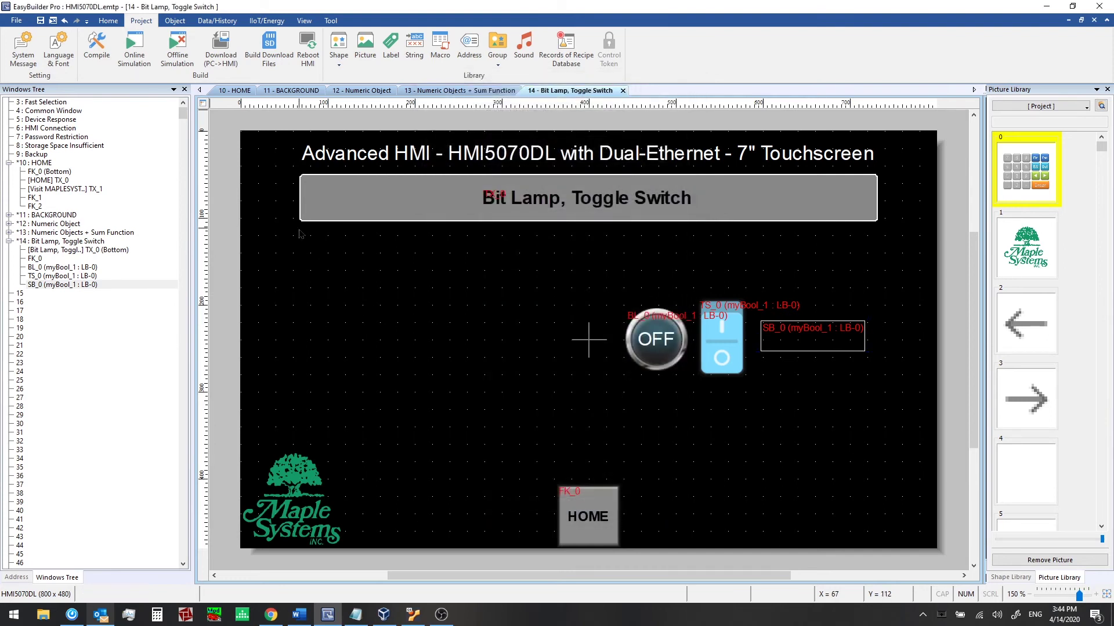
pyautogui.click(109, 21)
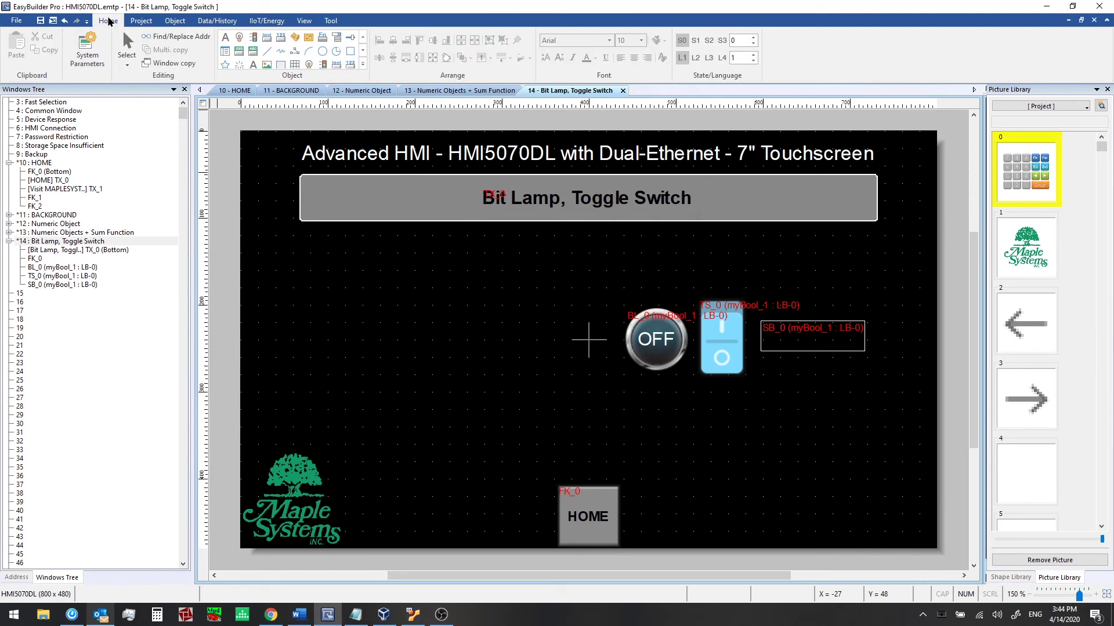
pyautogui.click(99, 49)
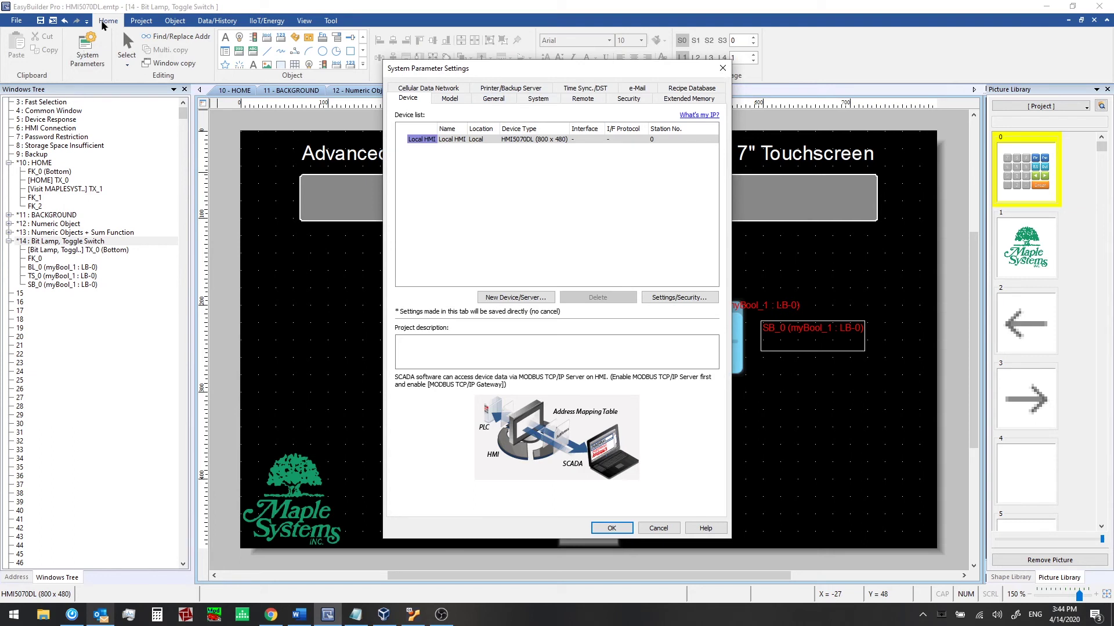
pyautogui.click(492, 100)
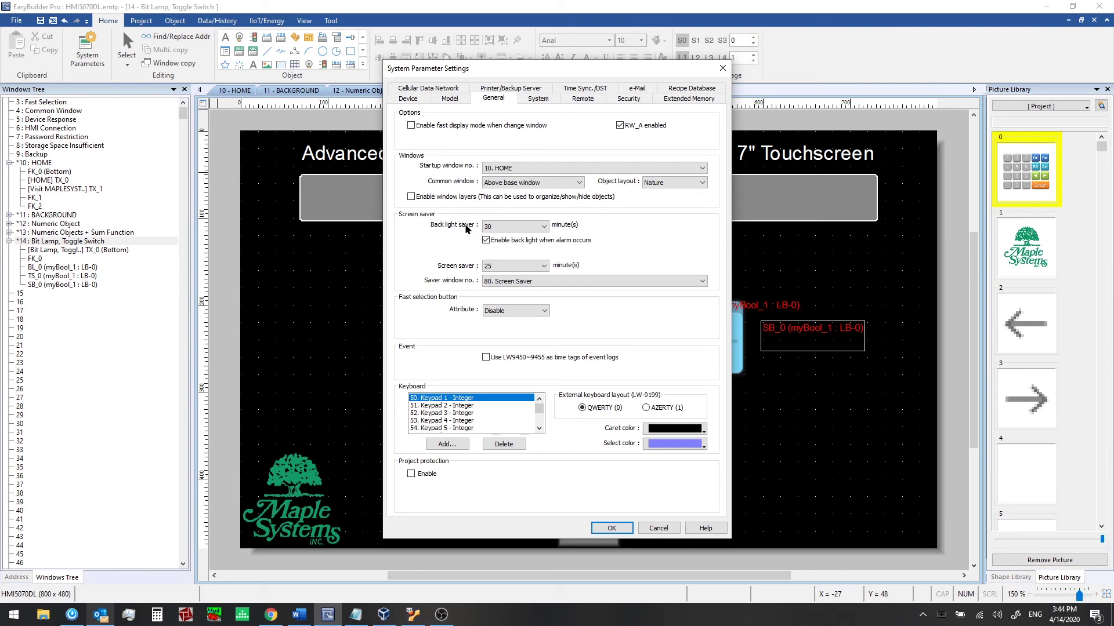
# Step: Keep the 30-minute backlight saver, disable backlight on alarm, and keep window 80. Screen Saver
pyautogui.click(515, 227)
pyautogui.click(515, 226)
pyautogui.click(596, 248)
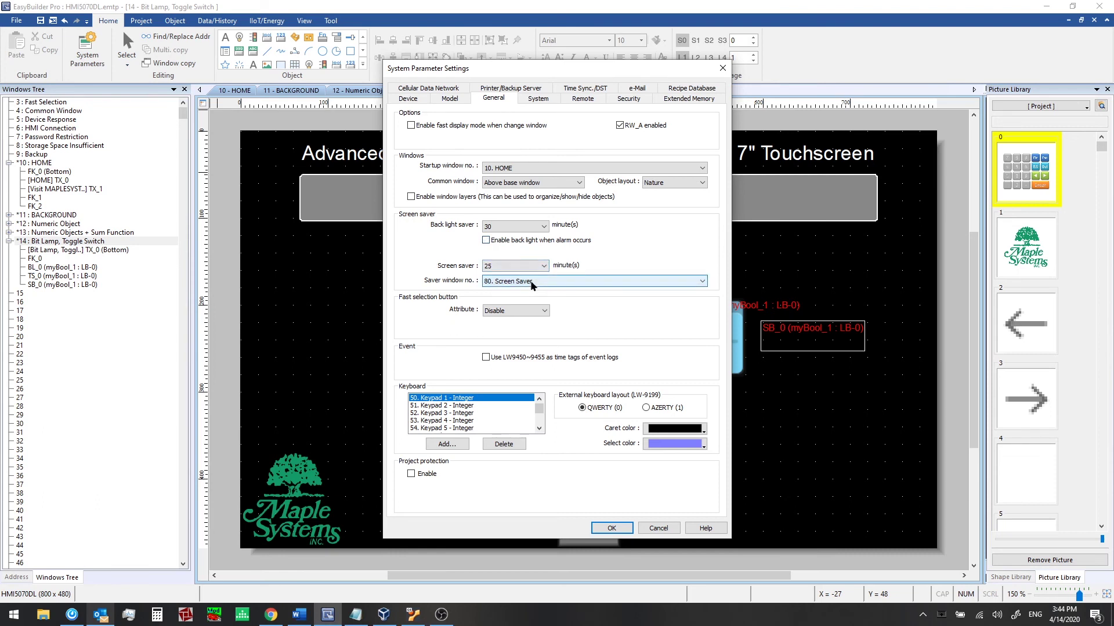
pyautogui.click(533, 282)
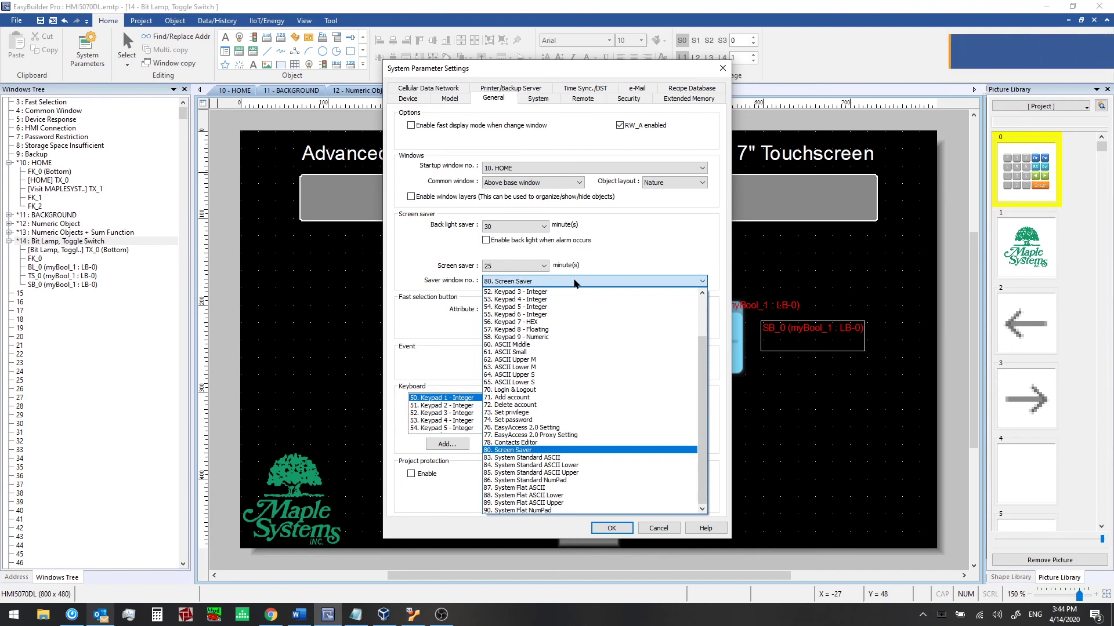
pyautogui.click(576, 282)
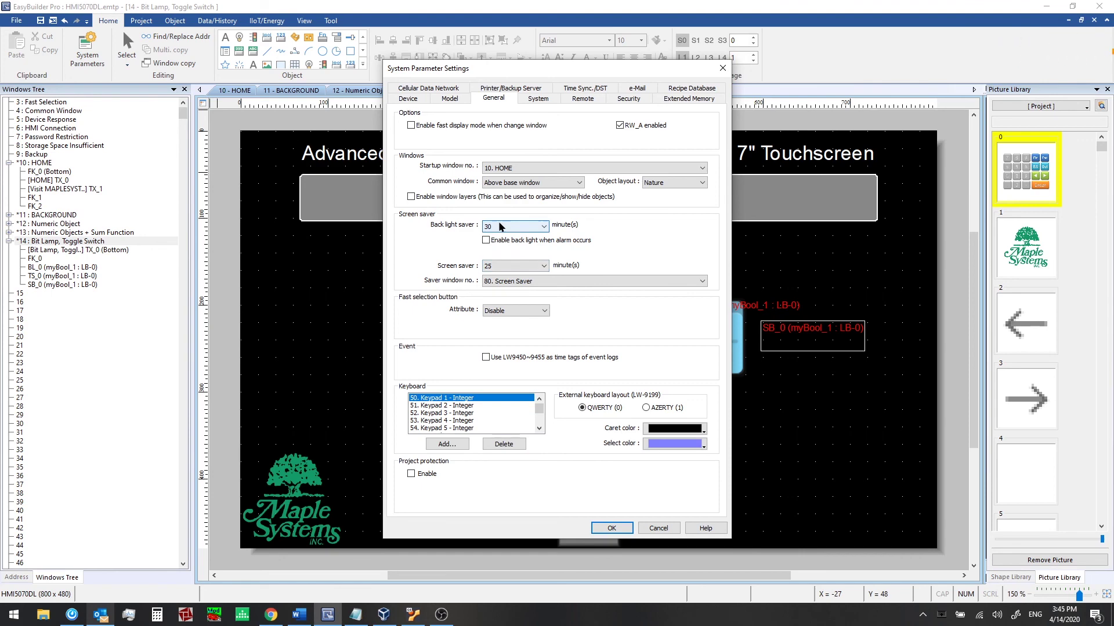
# Step: Apply the system parameter changes, check SB_0's Set style options, then delete Set Bit SB_0
pyautogui.click(605, 529)
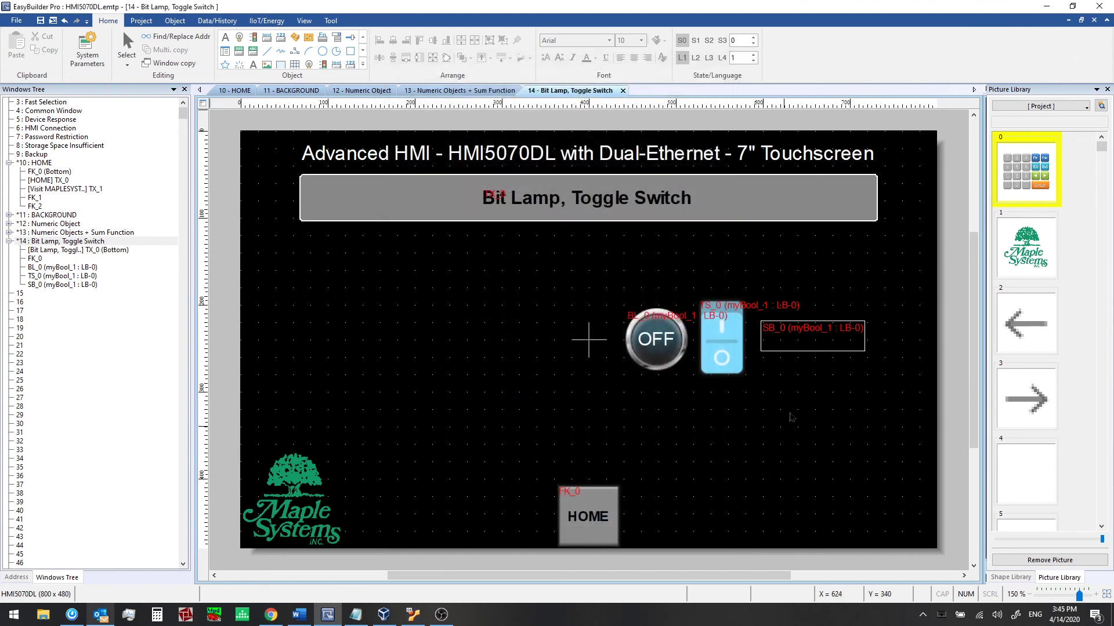
pyautogui.doubleClick(804, 340)
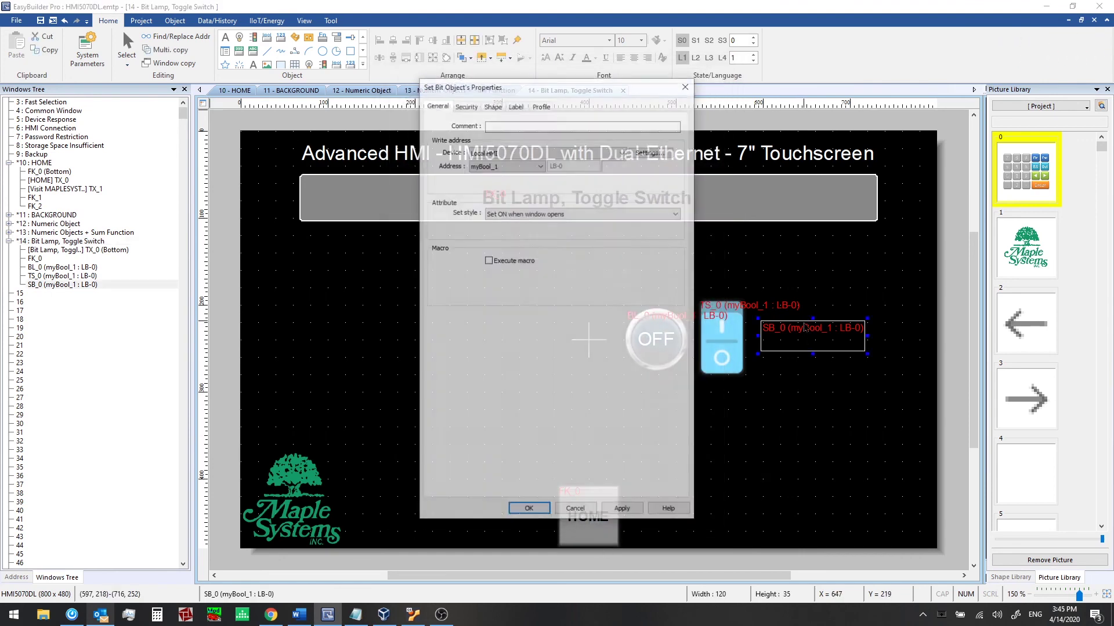
pyautogui.click(525, 214)
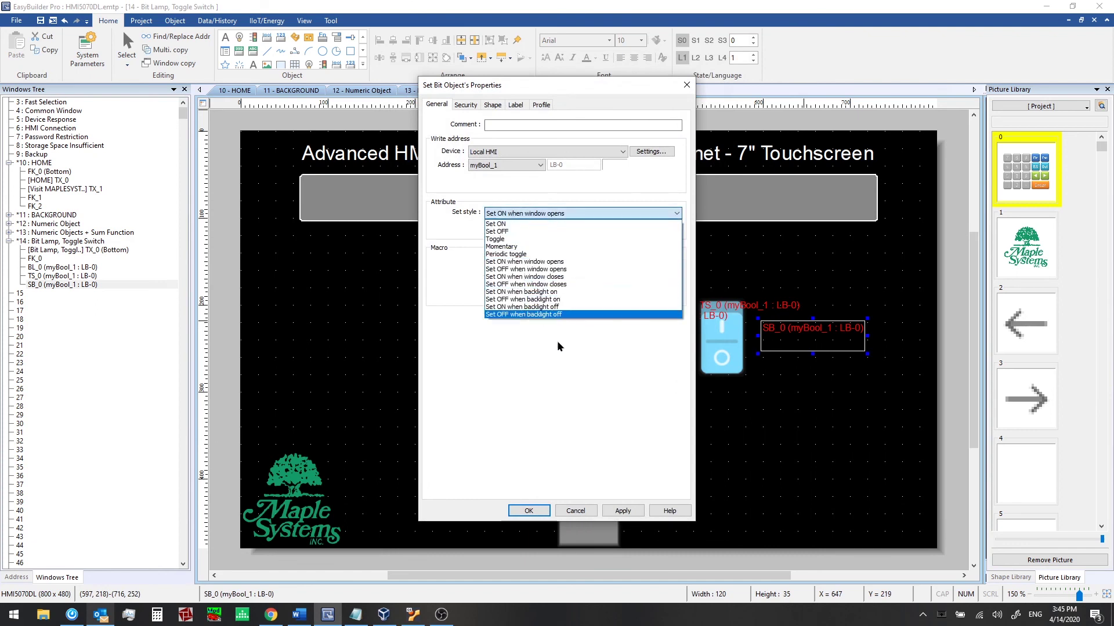
pyautogui.press('Escape')
pyautogui.press('Escape')
pyautogui.press('Delete')
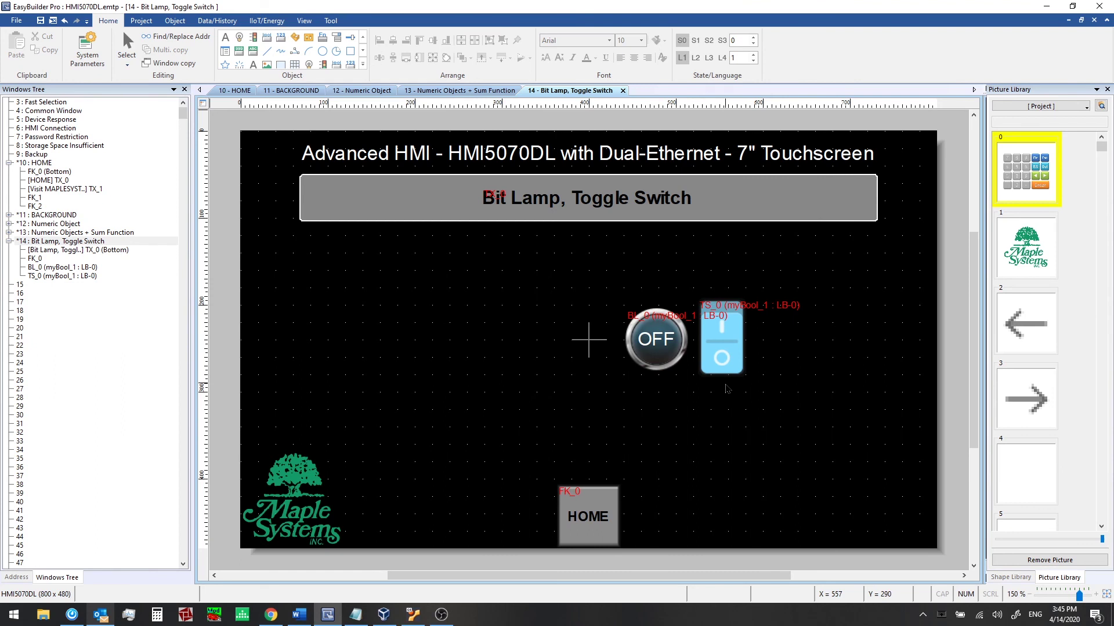